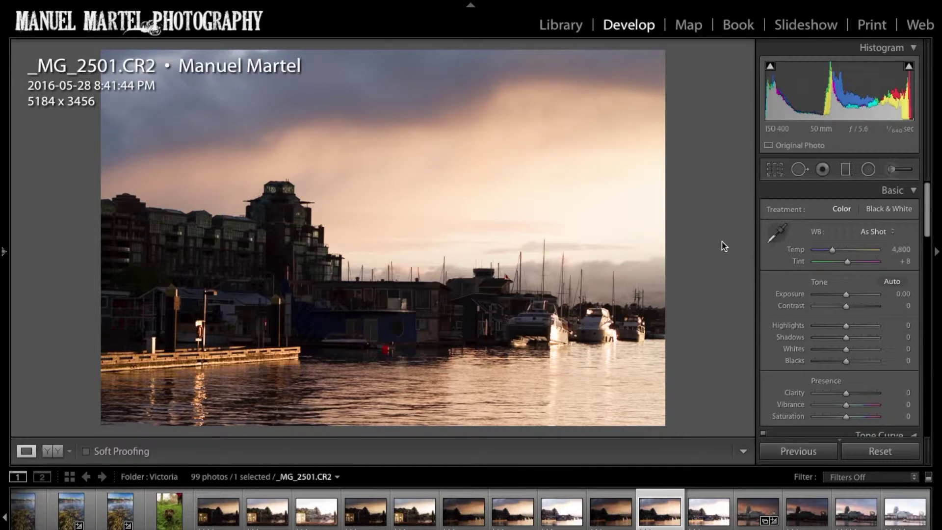
Step: Compare the _MG_2500, _MG_2501 and _MG_2502 exposures in the filmstrip, ending on _MG_2502
left_click(601, 505)
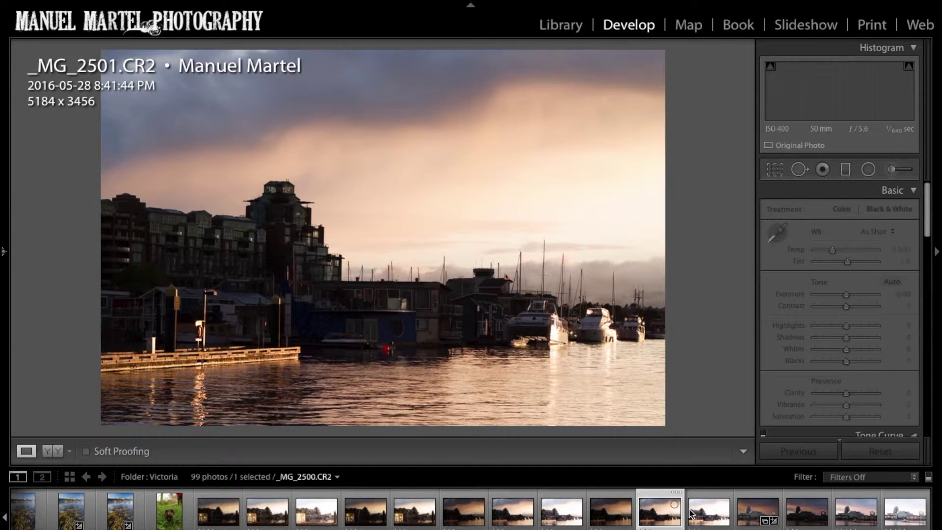
left_click(689, 513)
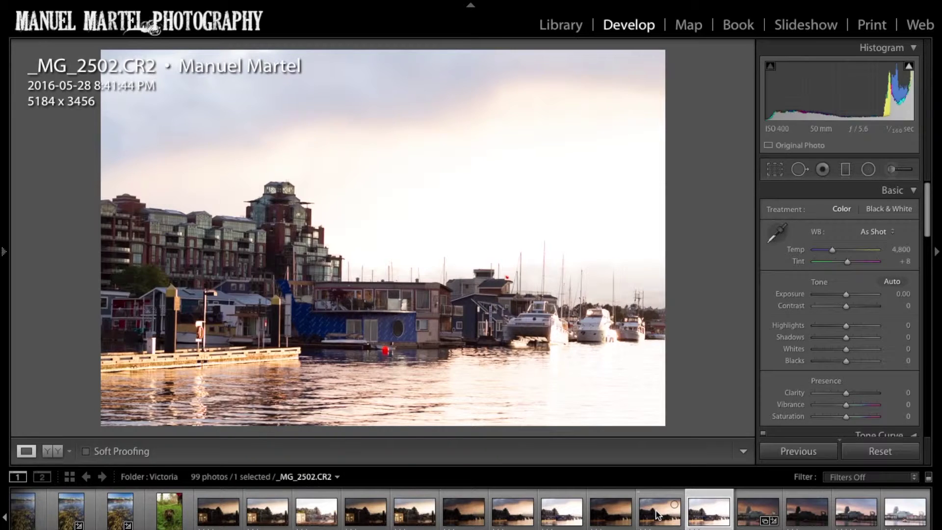
left_click(658, 516)
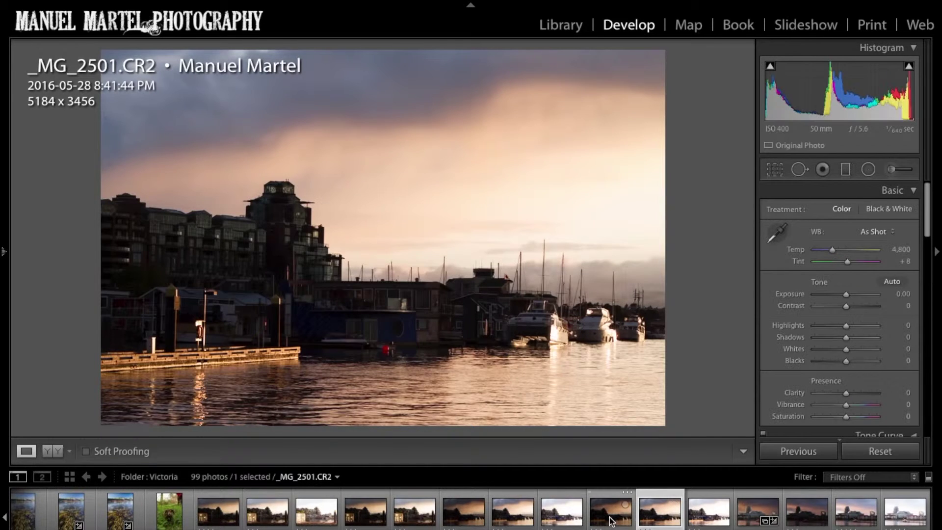
left_click(610, 518)
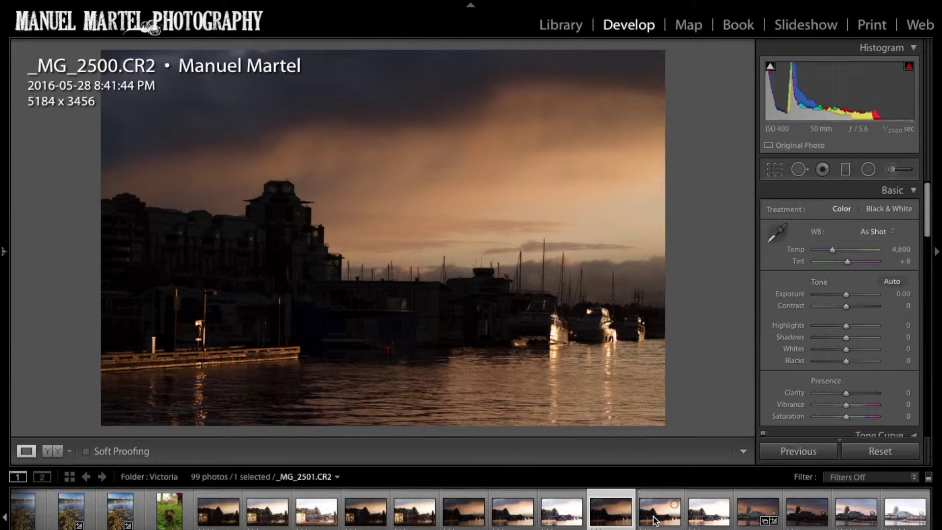
left_click(654, 520)
left_click(697, 519)
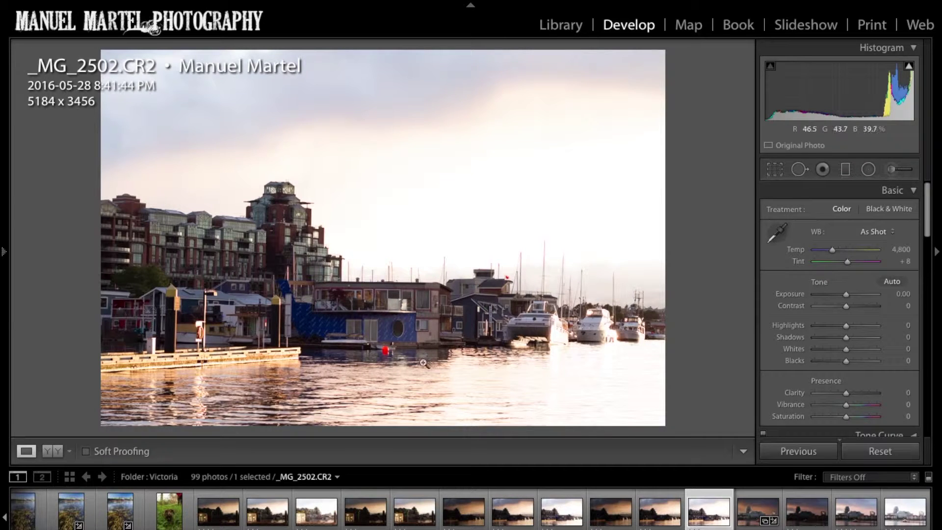
left_click(648, 513)
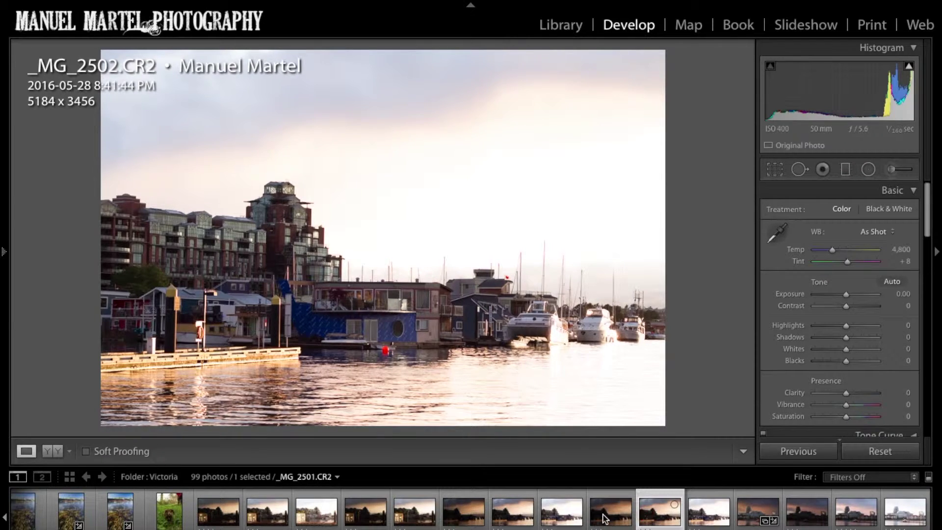
left_click(605, 515)
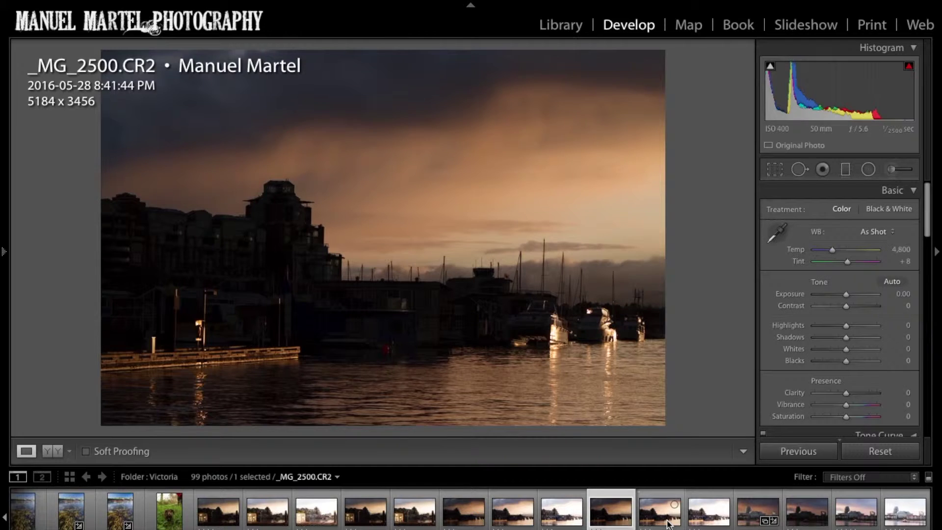
left_click(668, 524)
left_click(715, 523)
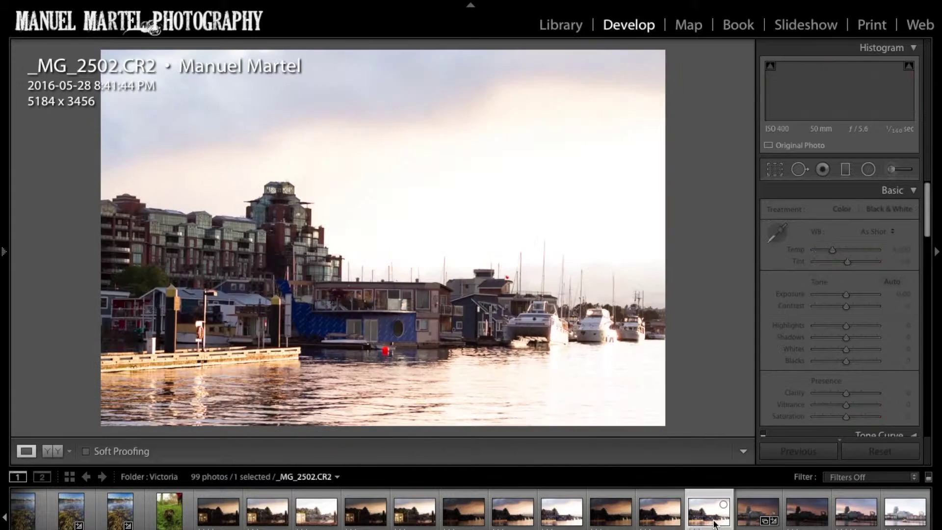
left_click(662, 520)
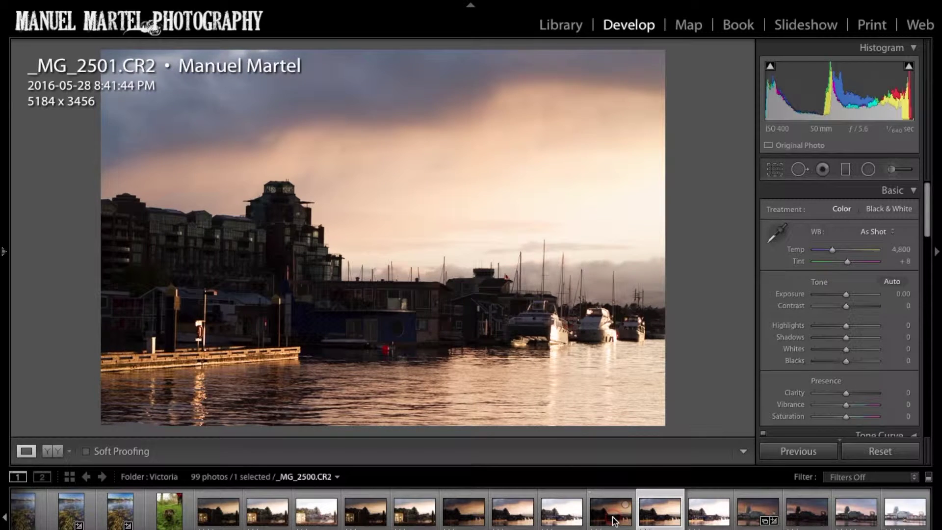
left_click(614, 520)
left_click(675, 516)
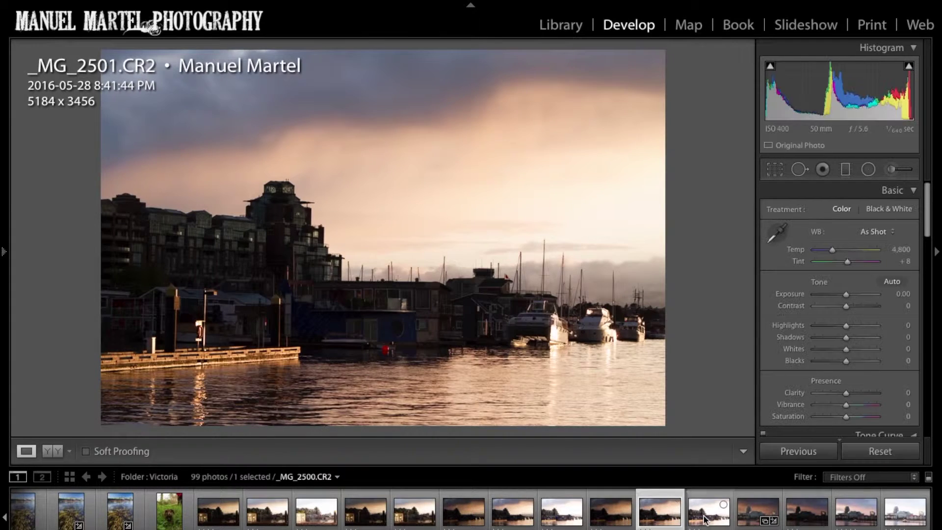
left_click(705, 515)
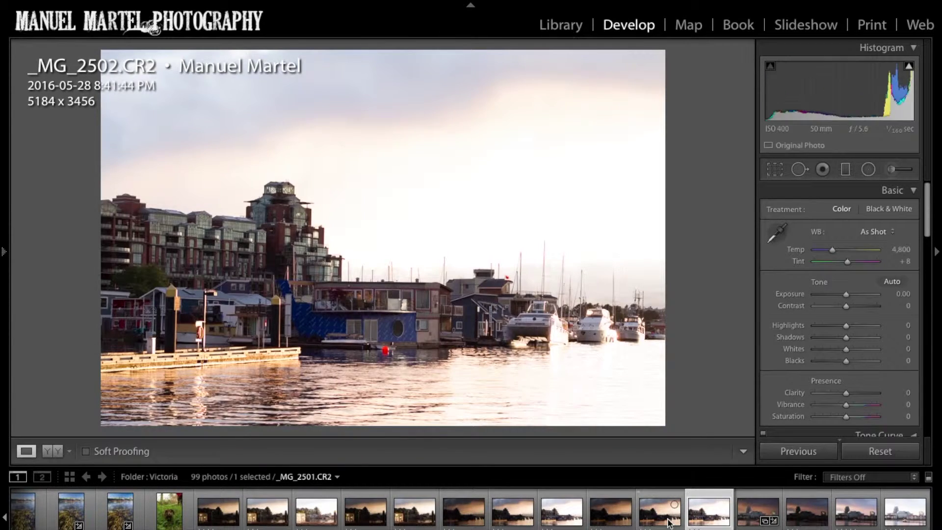
left_click(669, 521)
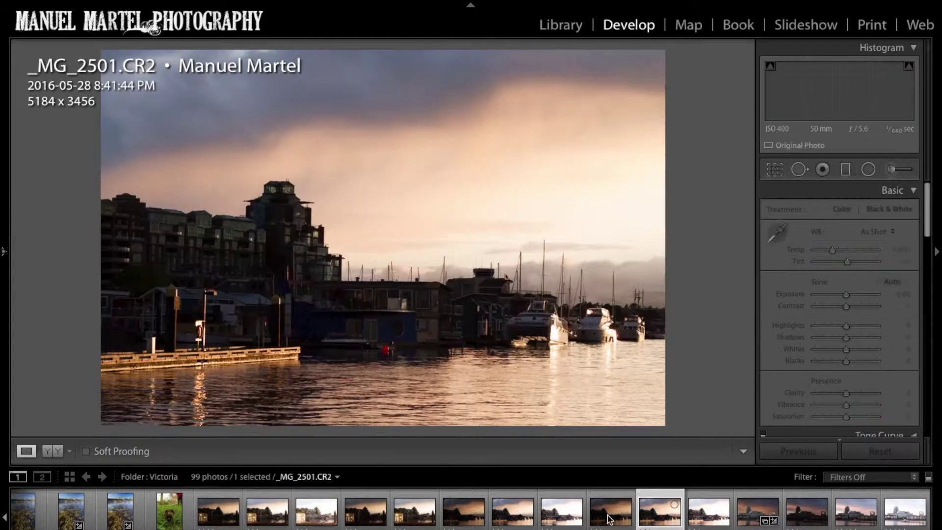
left_click(608, 518)
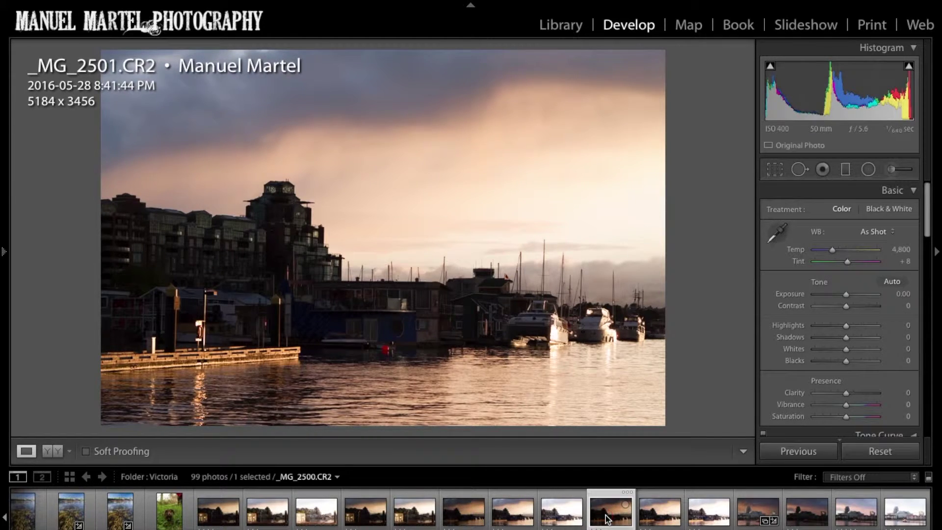
left_click(648, 522)
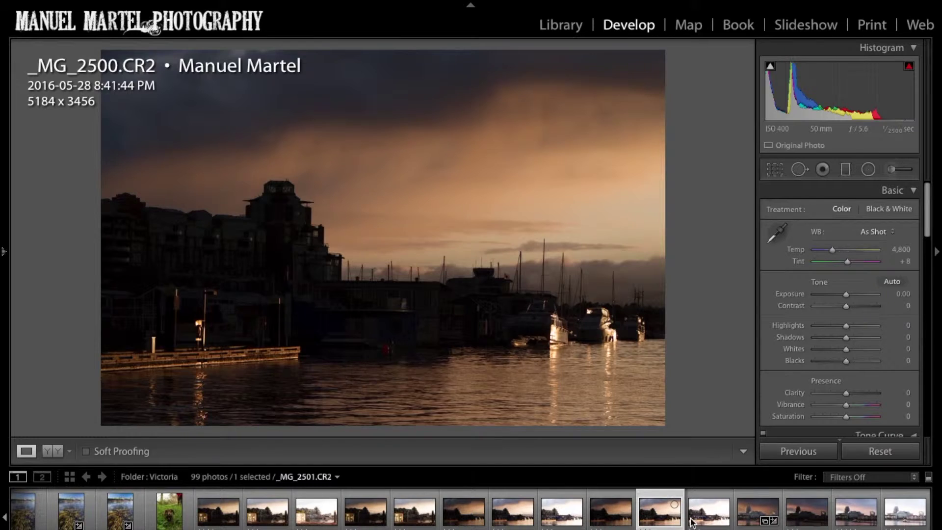
left_click(692, 521)
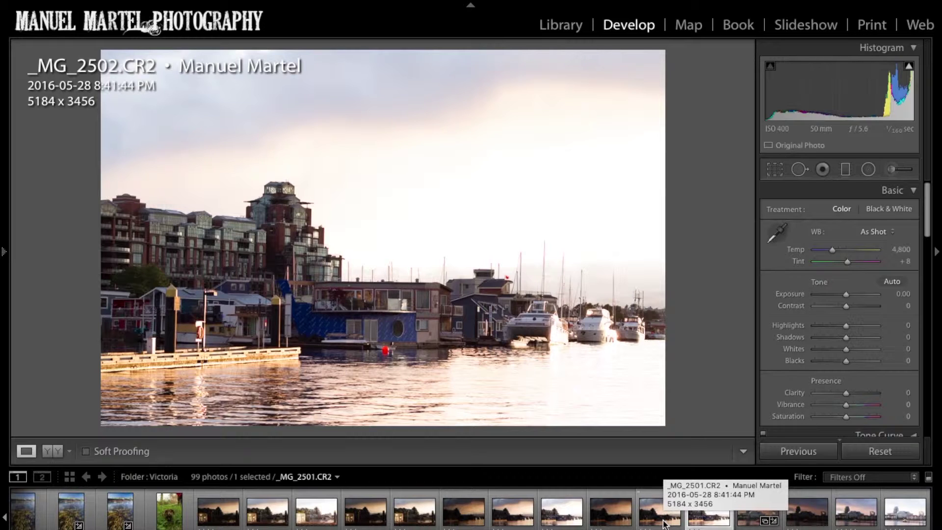
Step: Enable Remove Chromatic Aberration in Lens Corrections on the darkest exposure _MG_2500
scroll(790, 258, "down", 10)
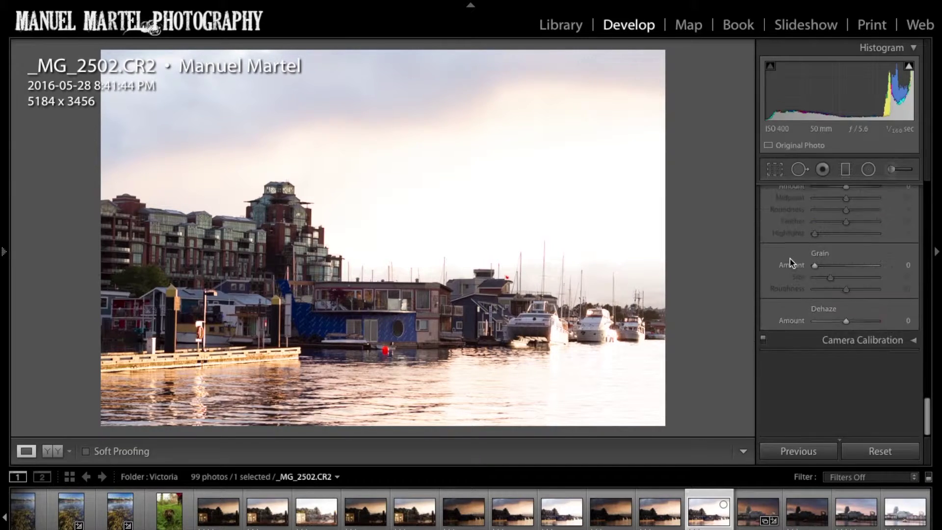
scroll(790, 258, "up", 5)
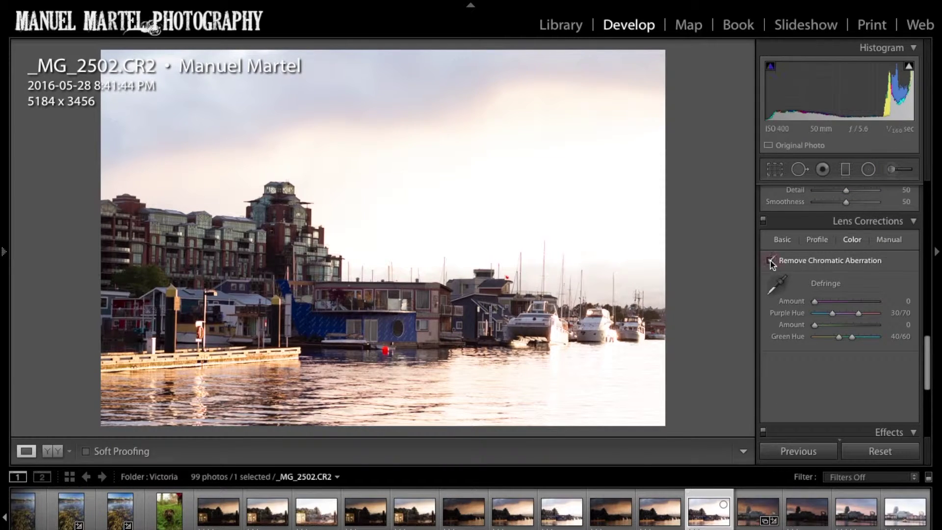
key("Left")
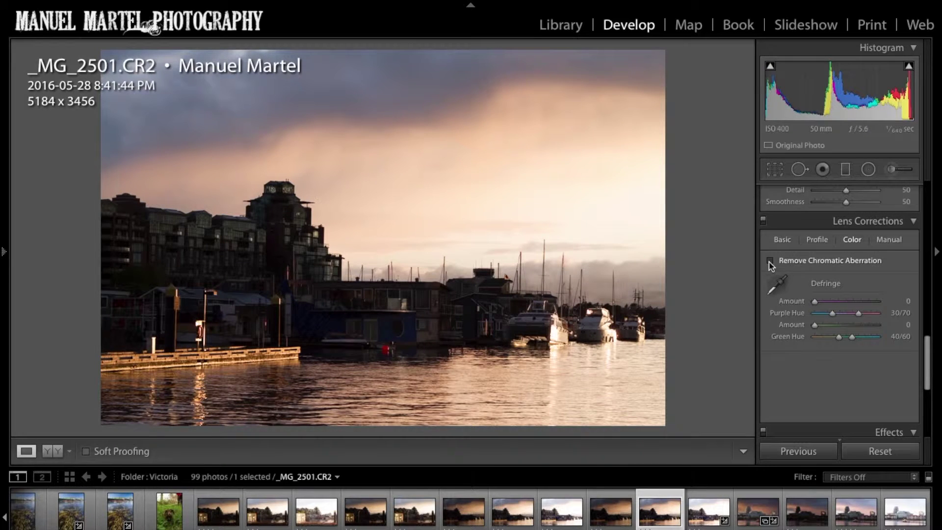
key("Left")
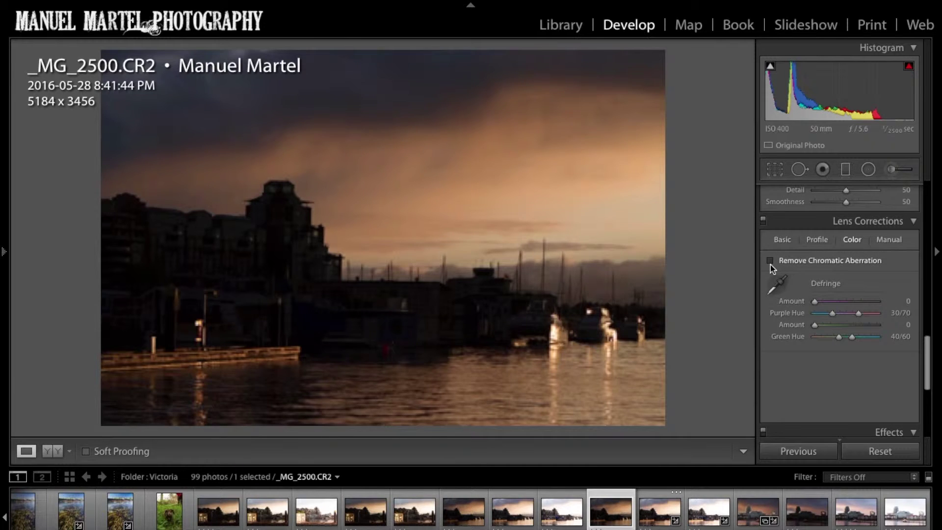
left_click(770, 264)
left_click(771, 261)
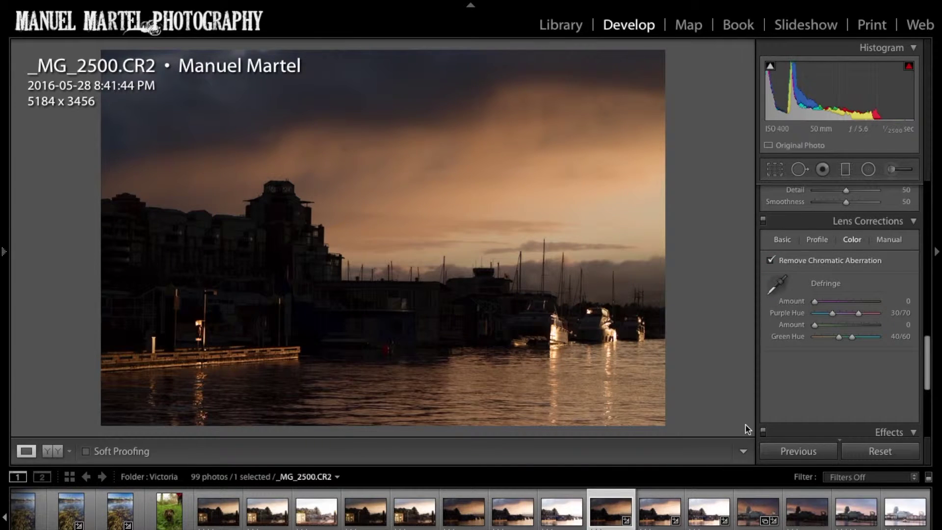
Step: View the middle exposure _MG_2501, then return to _MG_2500
scroll(857, 316, "up", 10)
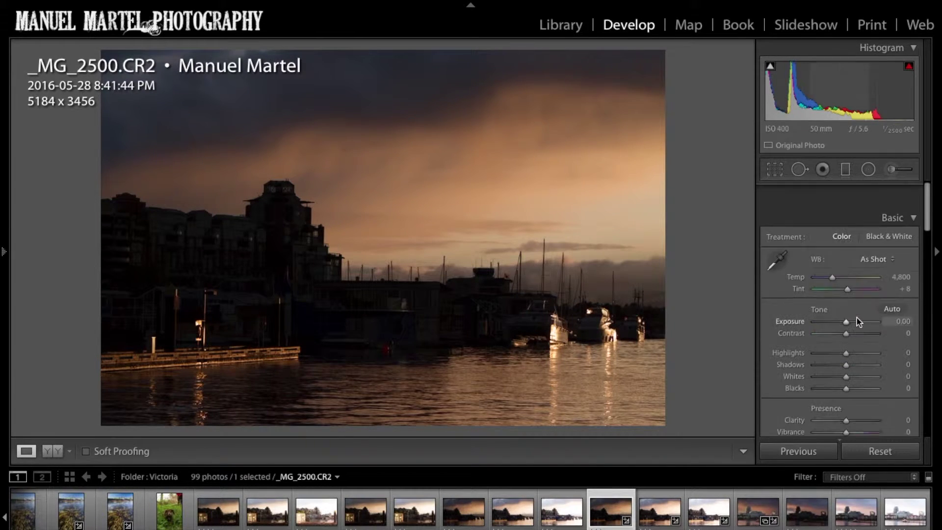
left_click(660, 514)
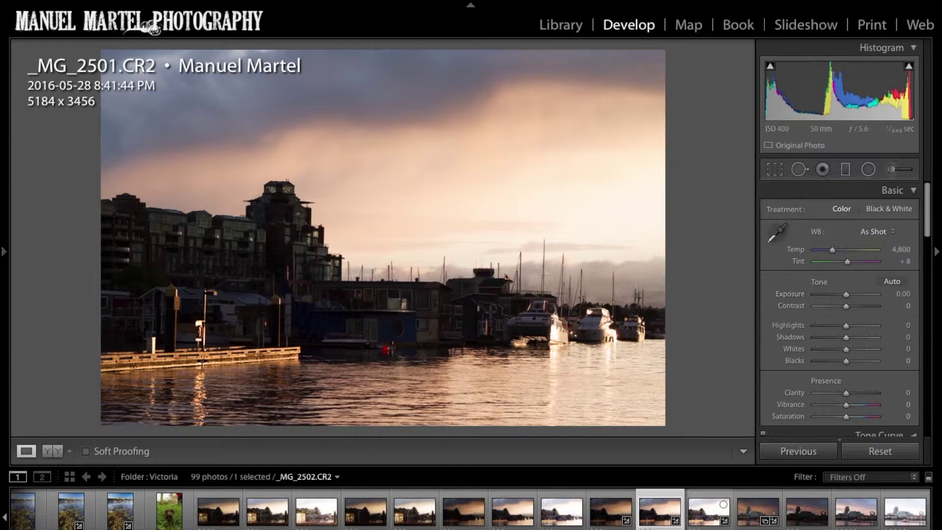
left_click(608, 518)
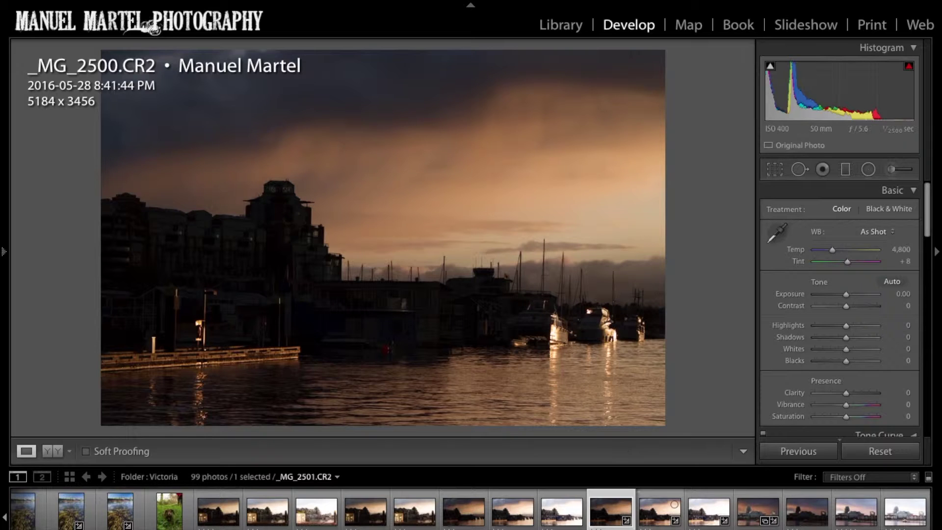
Step: Look at _MG_2501 again, then display the bright _MG_2502 exposure
left_click(658, 519)
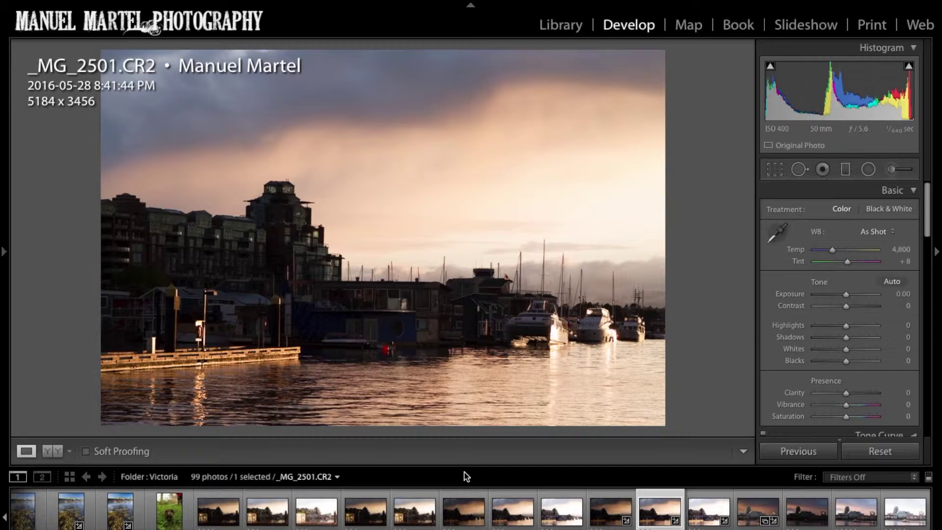
left_click(706, 516)
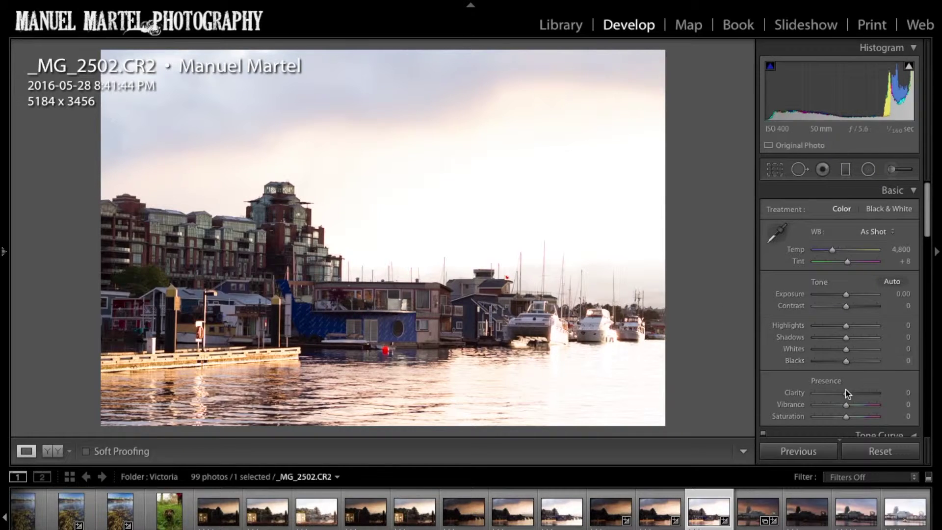
Step: Give _MG_2502 Clarity +5 and lift _MG_2501's Shadows to +92
left_click_drag(847, 392, 849, 394)
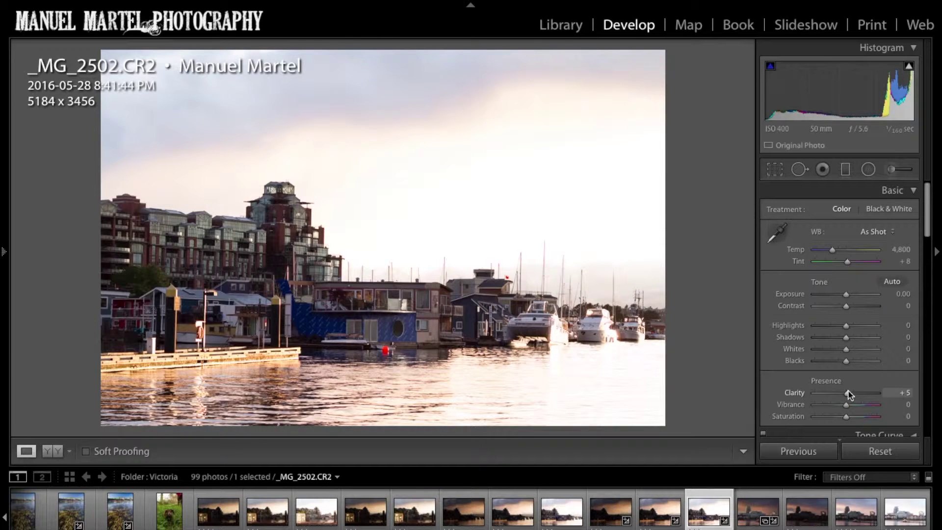
left_click(659, 523)
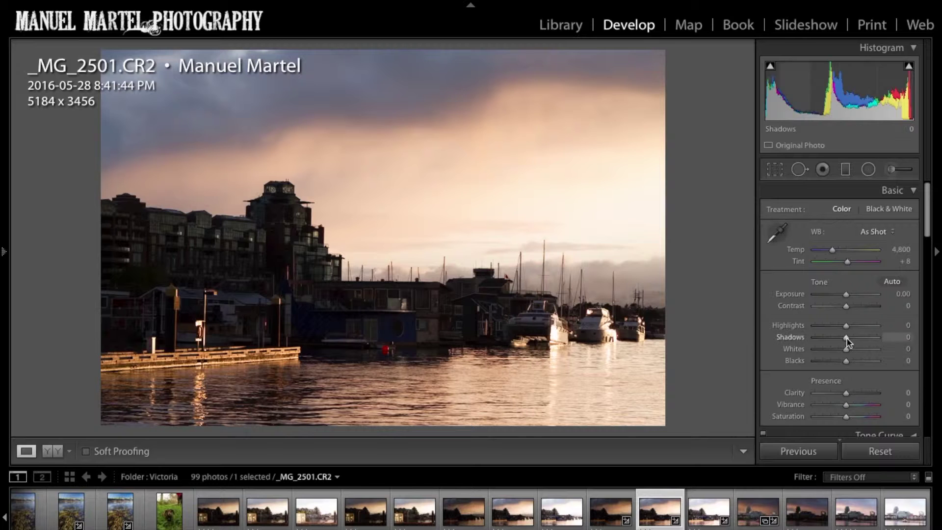
left_click_drag(847, 338, 876, 342)
left_click(700, 513)
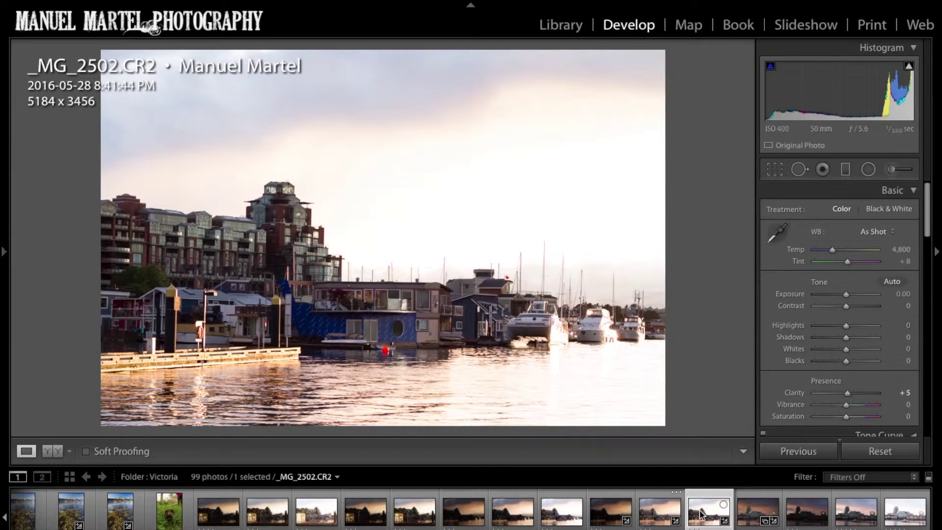
Step: Reset _MG_2501's Shadows to zero and raise them to +83
left_click(664, 516)
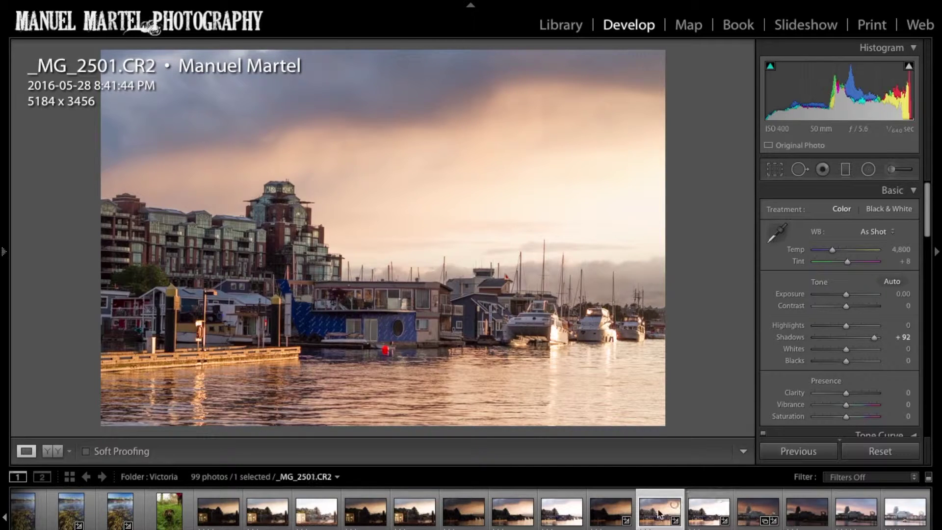
double_click(790, 337)
left_click_drag(848, 338, 874, 340)
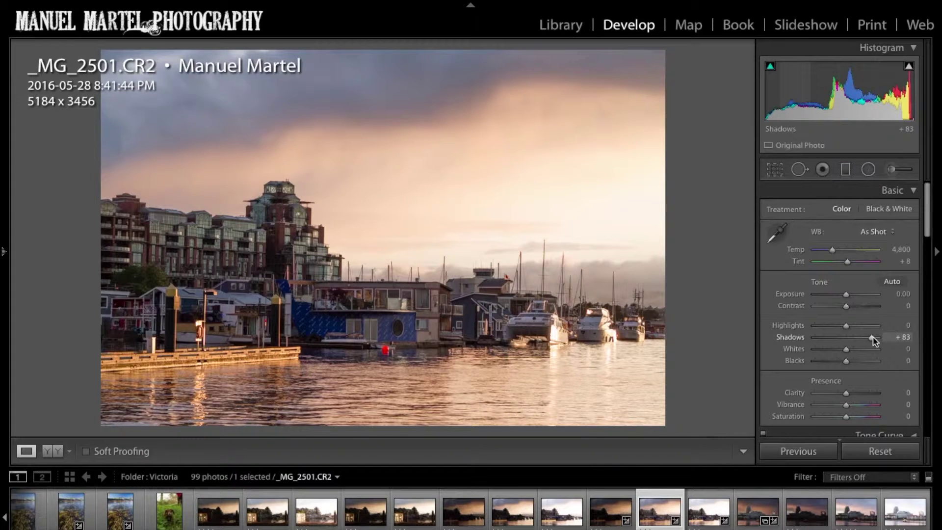
Step: Compare _MG_2501 and _MG_2502 at 1:1 on the houseboat, then zoom back to fit
left_click(706, 524)
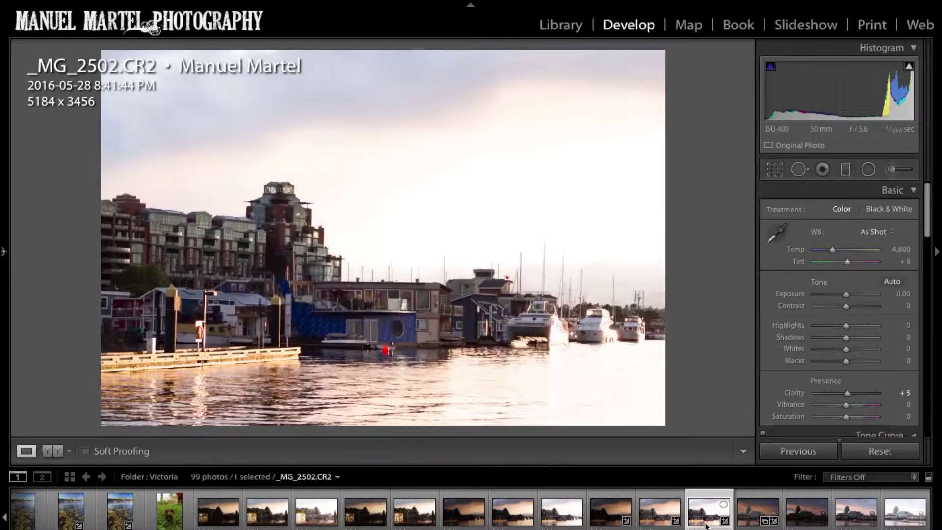
left_click(652, 512)
left_click(401, 314)
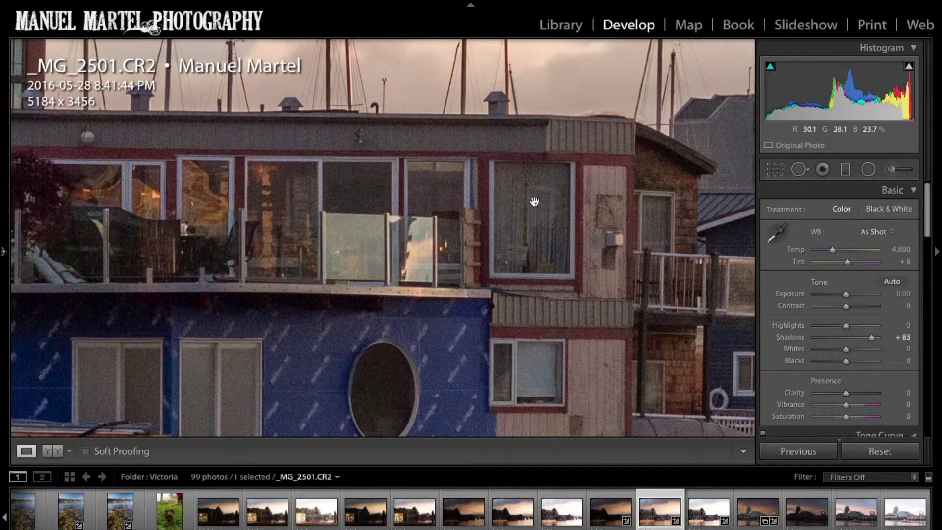
key("Right")
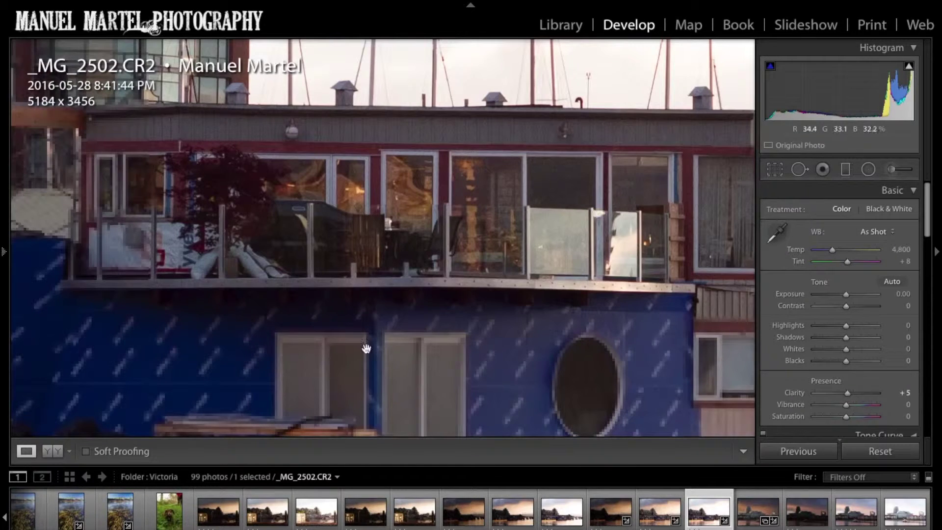
left_click(438, 279)
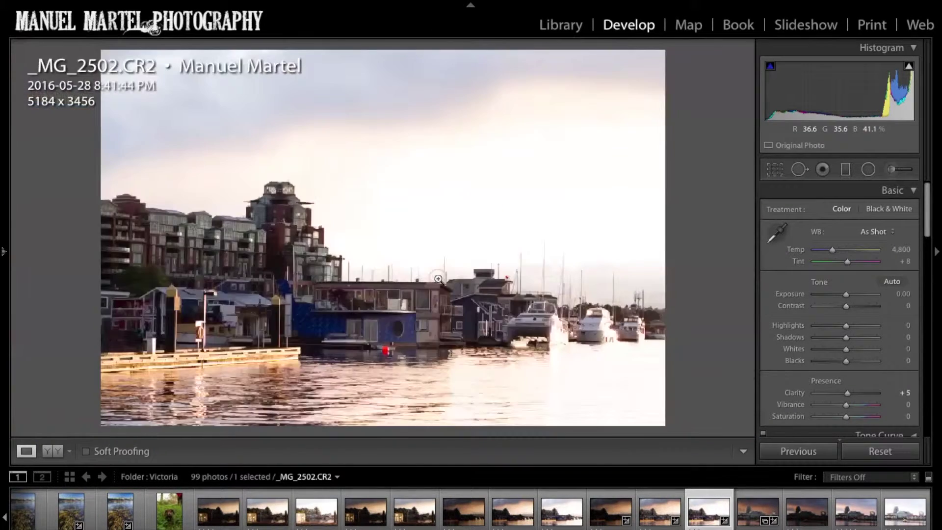
Step: Select _MG_2500 through _MG_2502 and open them as layers in one Photoshop document
left_click(611, 512)
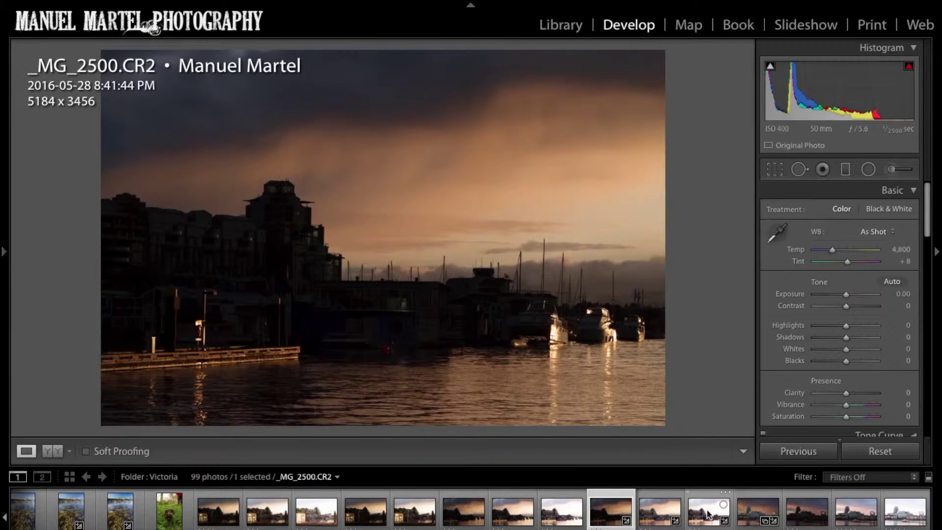
left_click(707, 511, "shift")
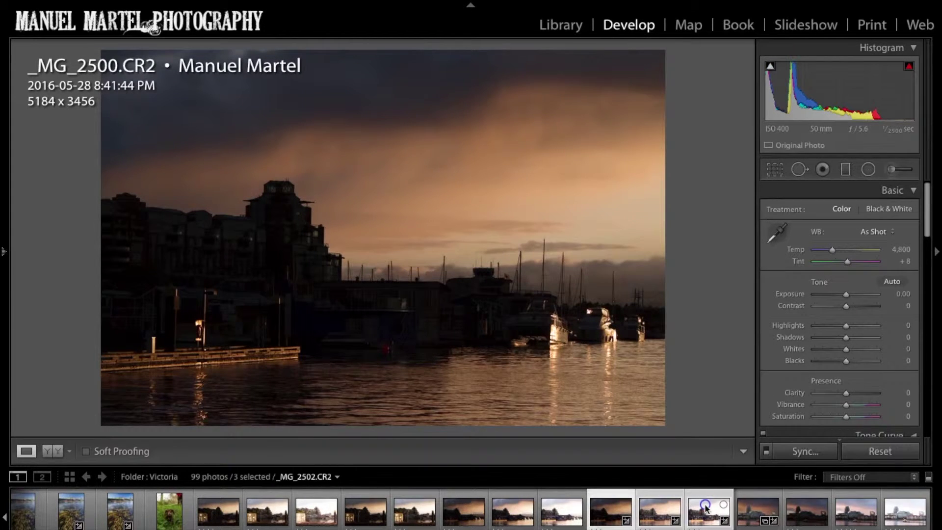
right_click(707, 508)
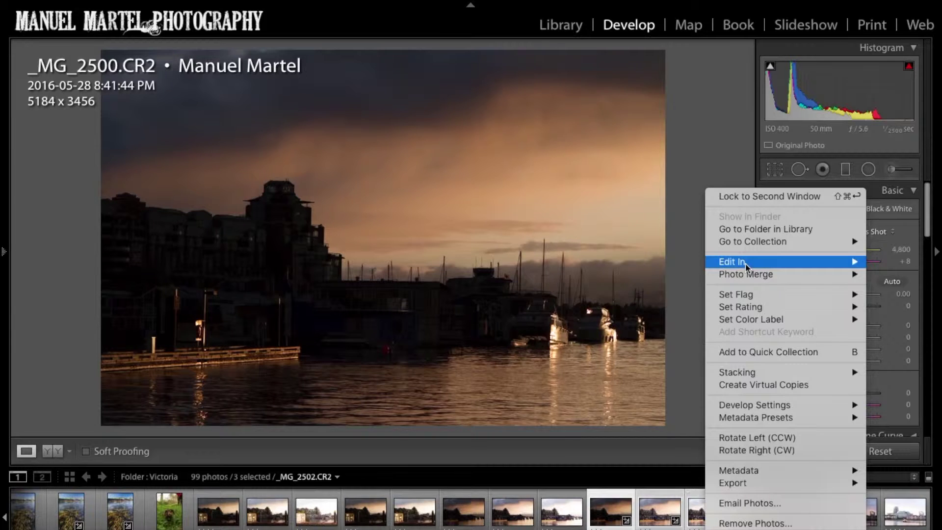
mouse_move(746, 266)
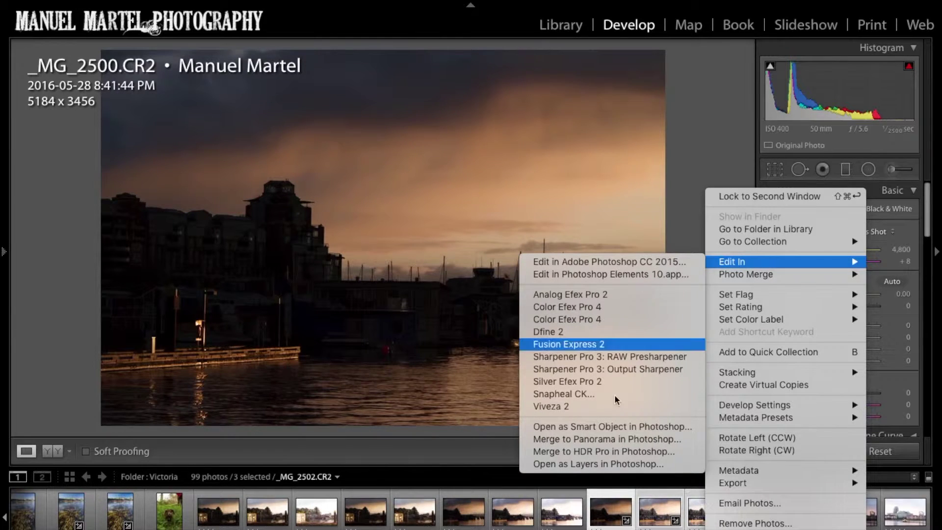
left_click(610, 465)
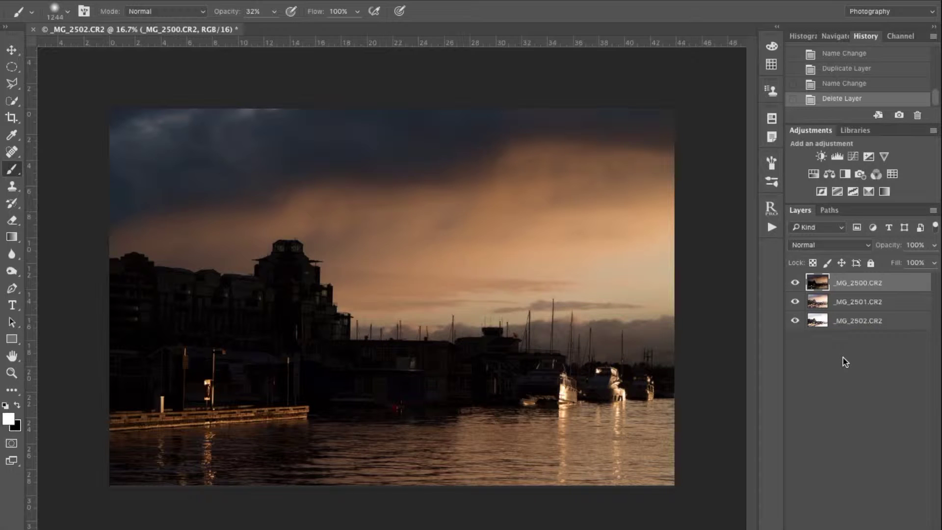
Step: Auto-align the three exposure layers with Auto projection, then bring up Raya Pro
left_click(882, 318, "shift")
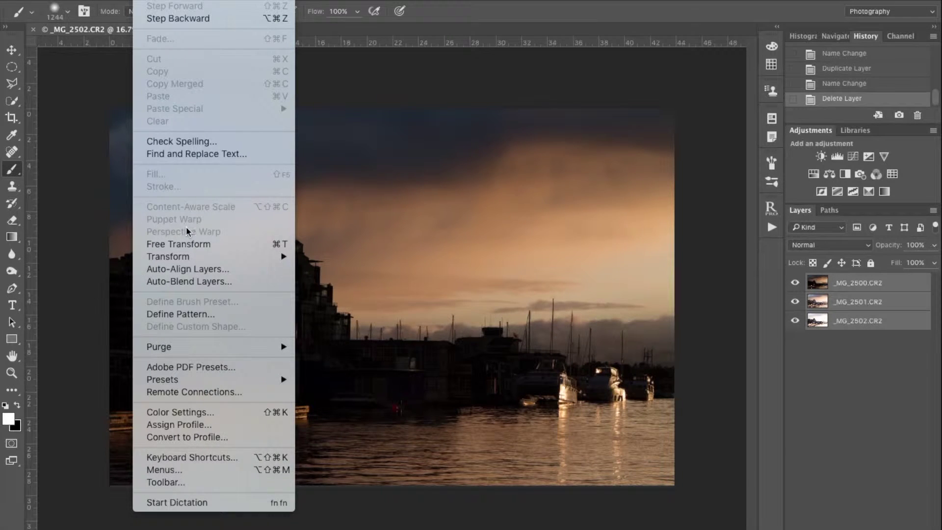
left_click(202, 271)
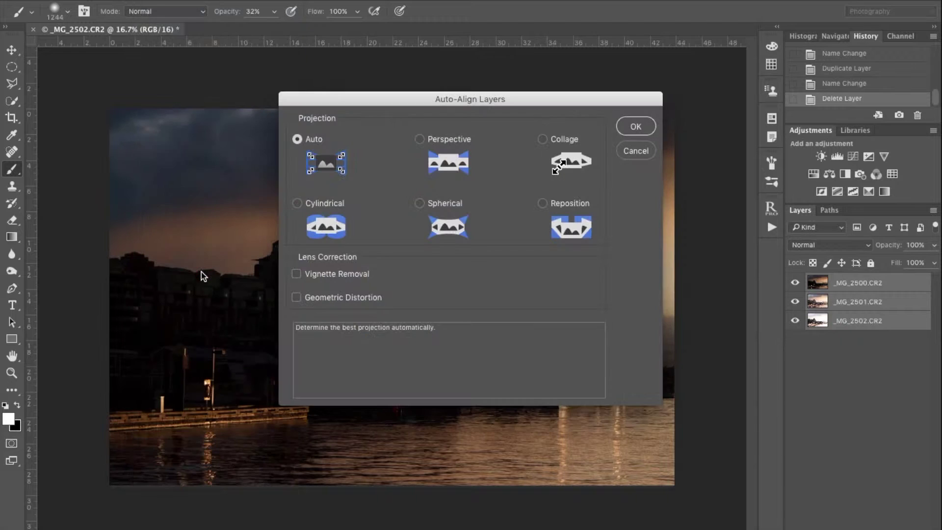
left_click(636, 127)
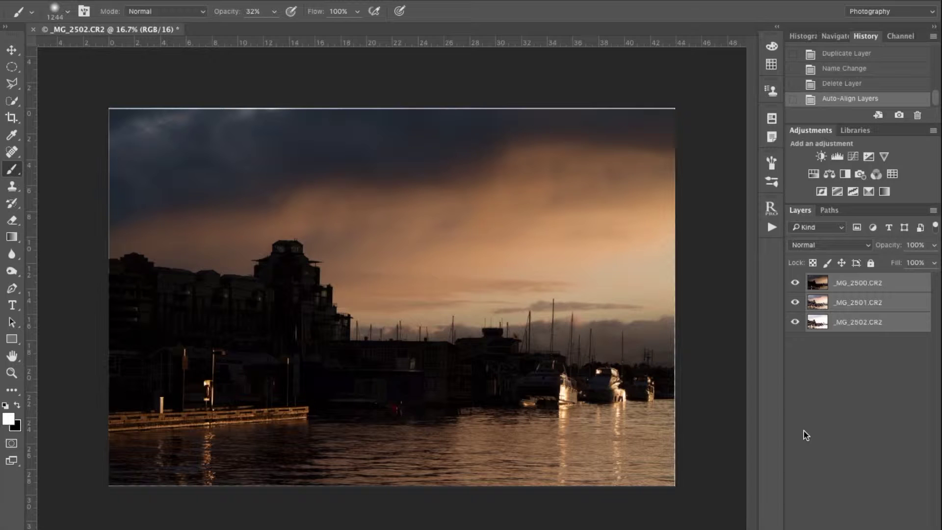
left_click(770, 208)
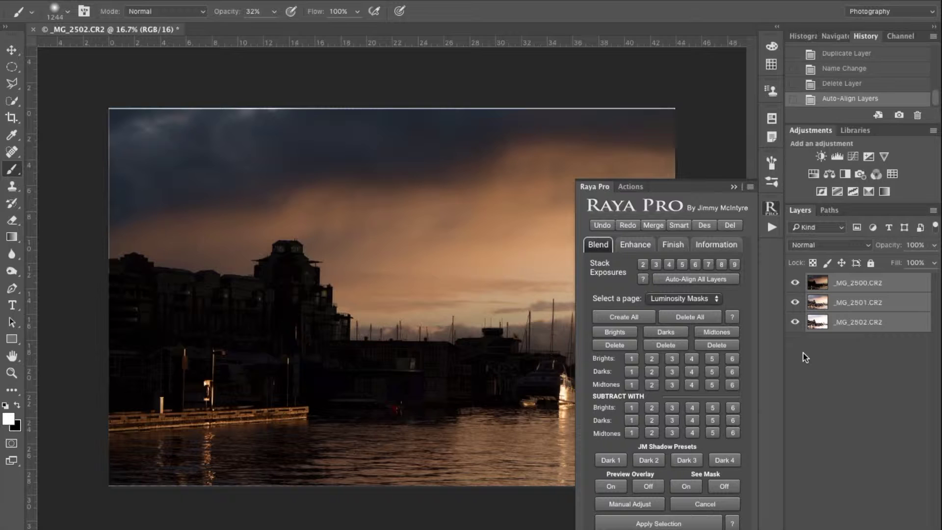
left_click(710, 349)
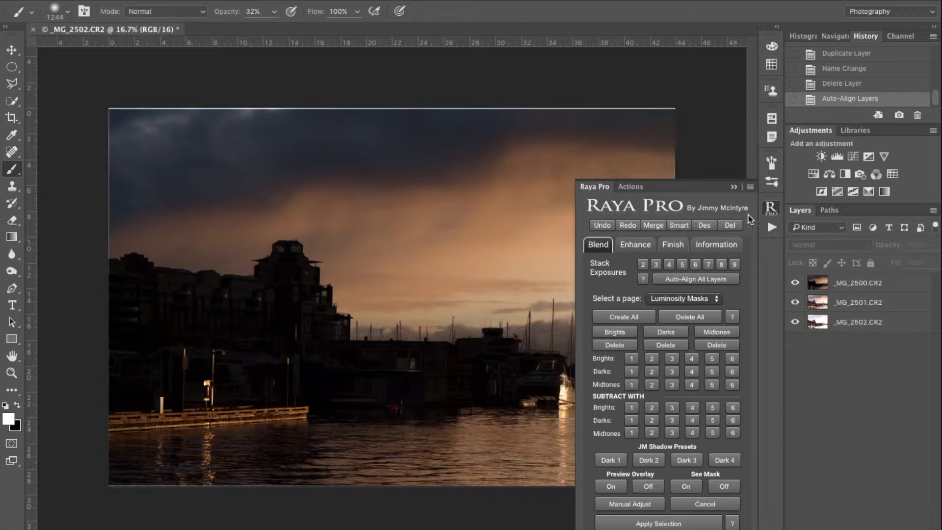
left_click(733, 187)
Step: Hide _MG_2500.CR2 behind a black layer mask and reopen Raya Pro
left_click(815, 281)
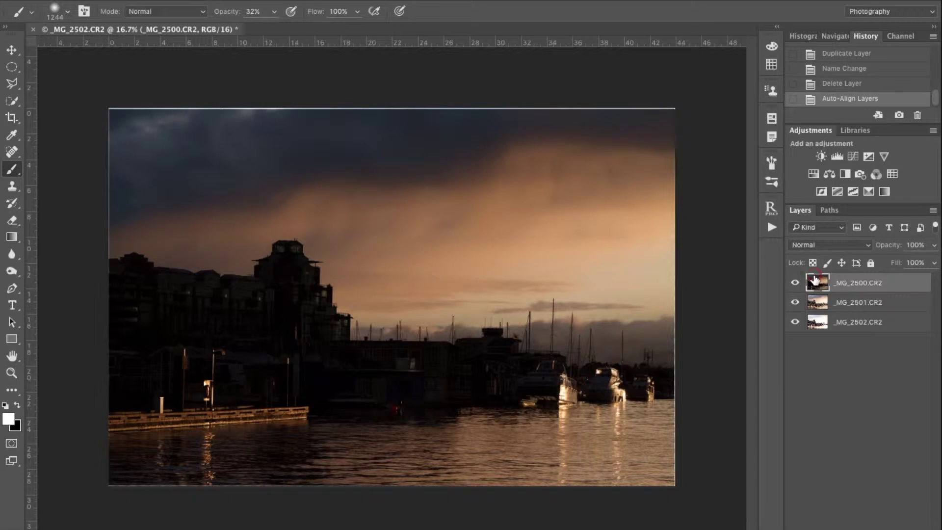
left_click(834, 528, "alt")
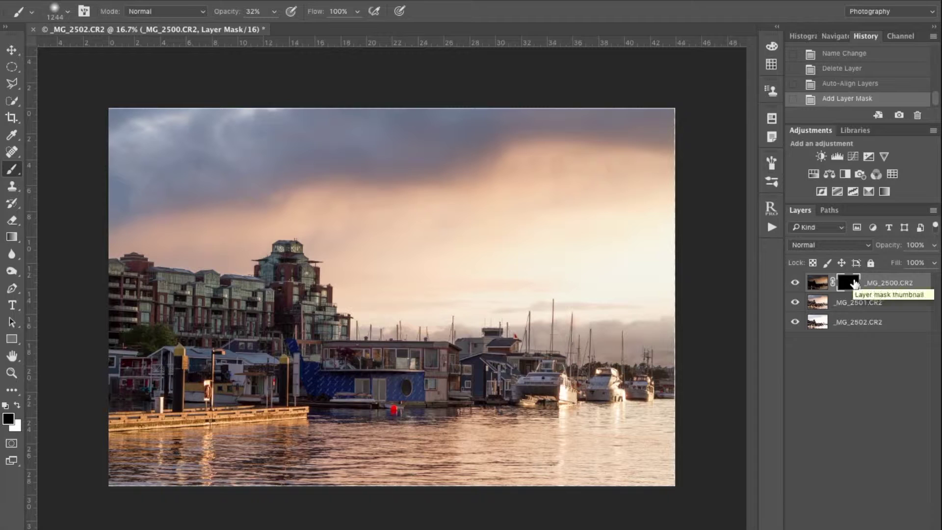
left_click(770, 208)
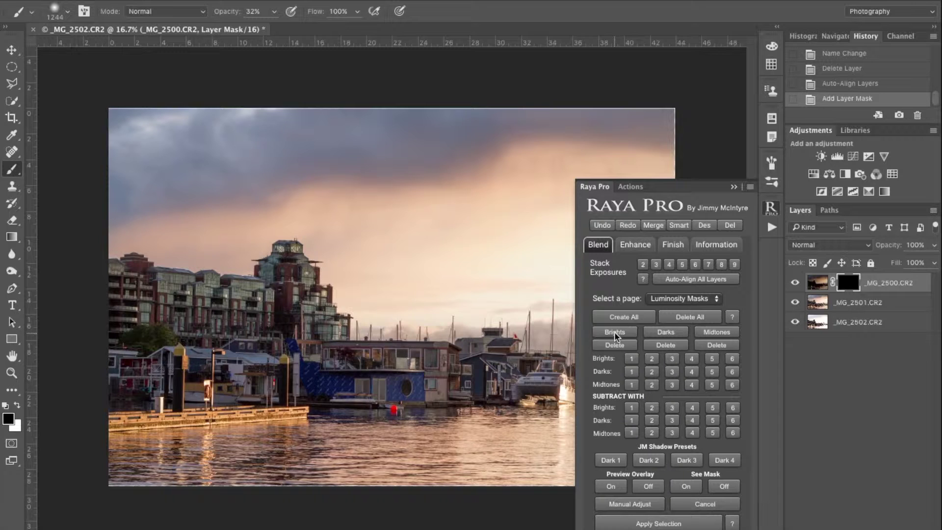
Step: Generate Raya Pro's Brights luminosity masks, then collapse the panel
left_click(615, 333)
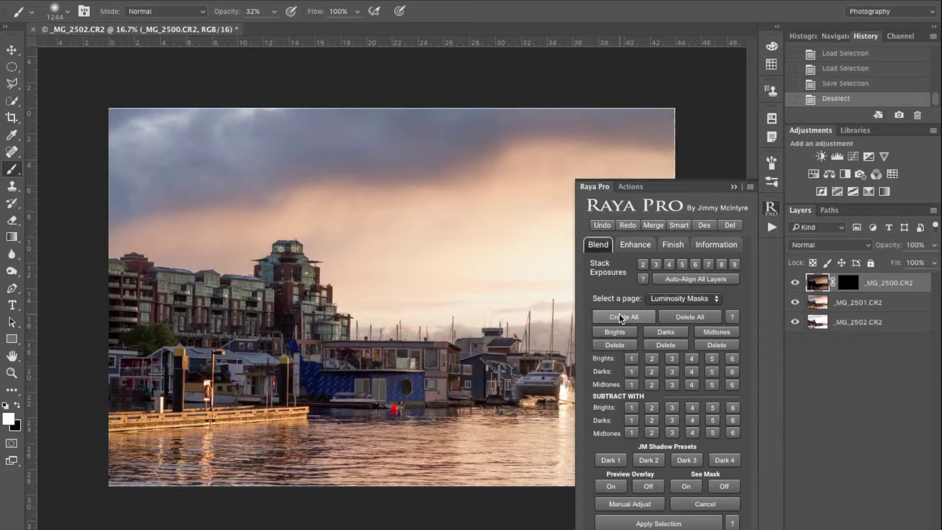
left_click(734, 187)
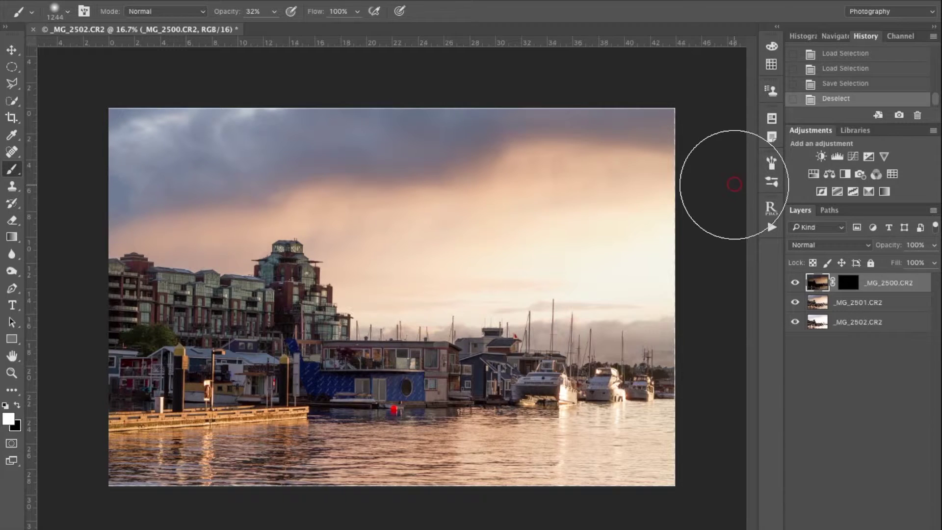
Step: In the Channels list, browse the Brights 1 through 6 masks, settling on Brights 4
left_click(899, 35)
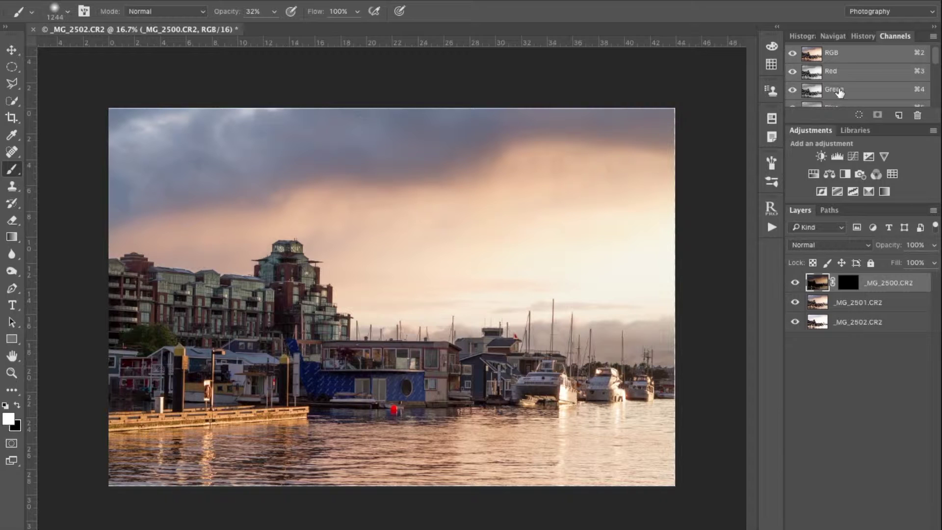
scroll(840, 90, "down", 3)
scroll(844, 65, "down", 1)
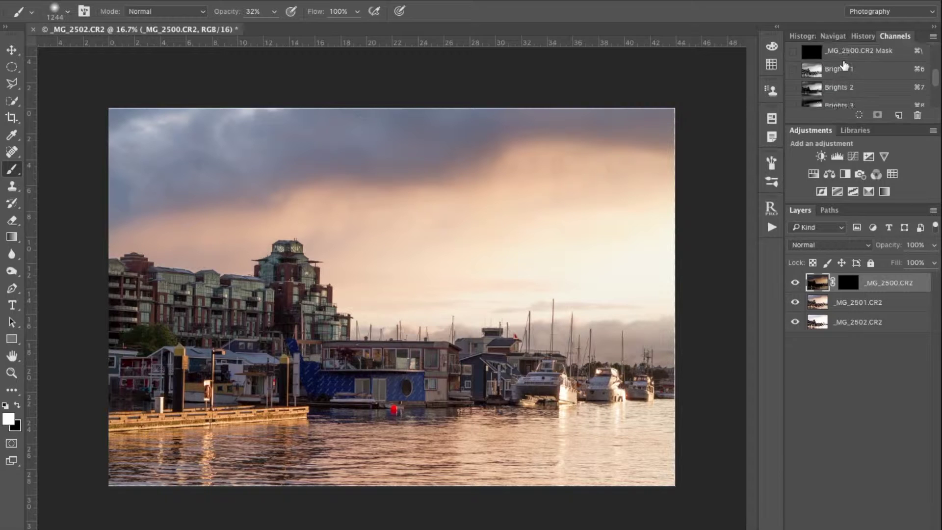
left_click(854, 69)
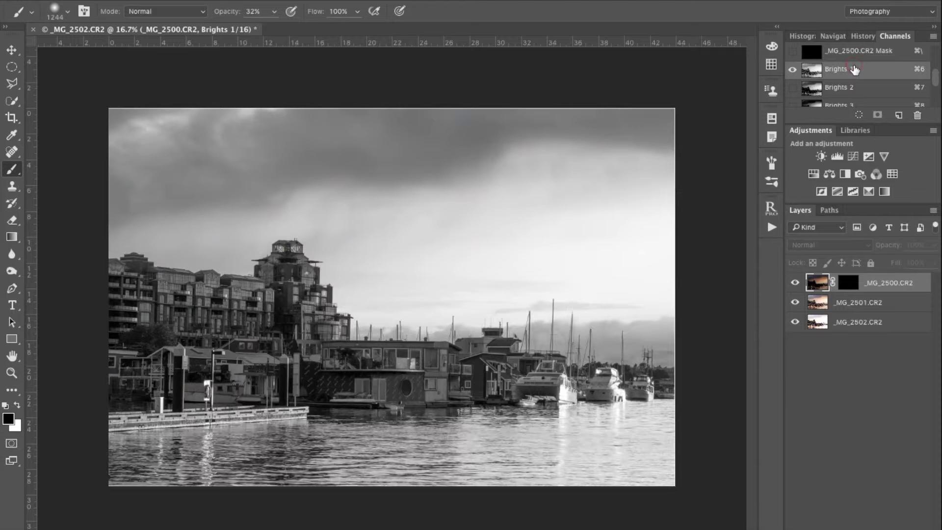
left_click(848, 87)
scroll(848, 87, "down", 3)
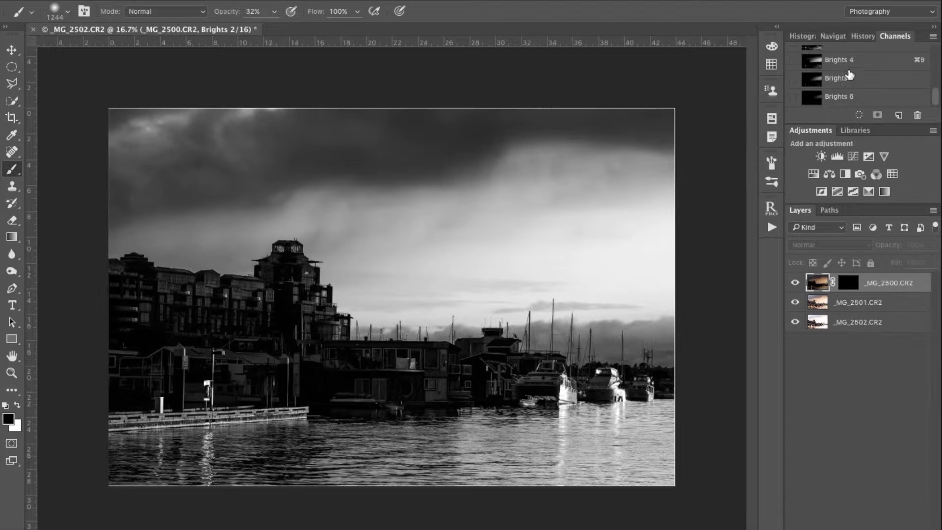
left_click(848, 67)
left_click(849, 79)
left_click(845, 98)
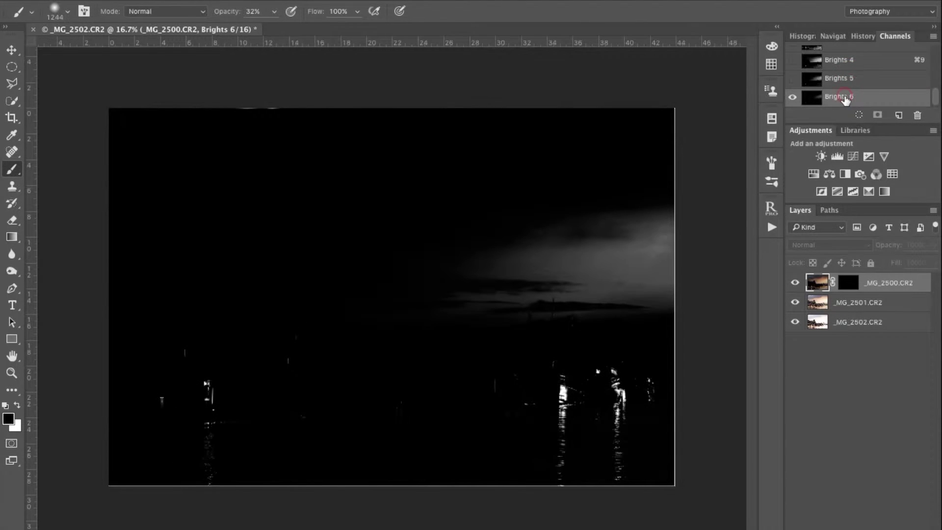
left_click(844, 79)
left_click(843, 61)
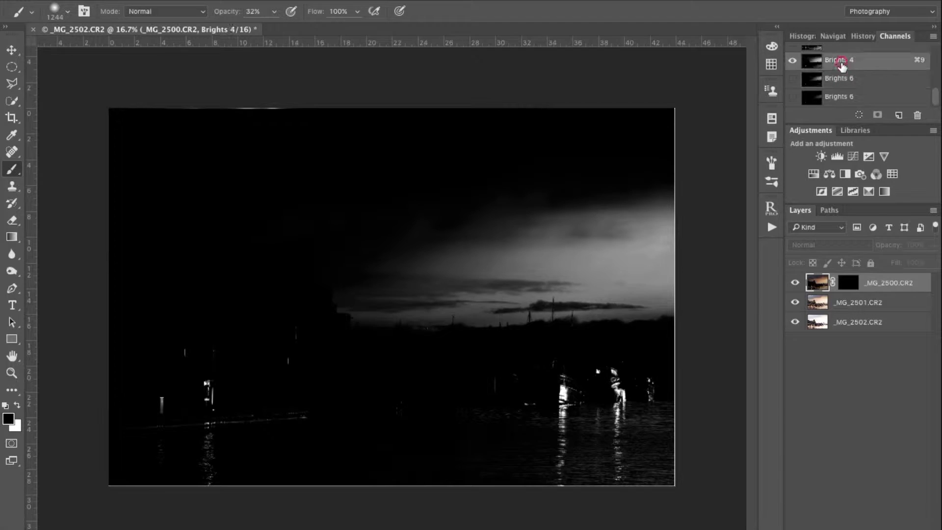
scroll(842, 68, "up", 3)
scroll(838, 79, "down", 2)
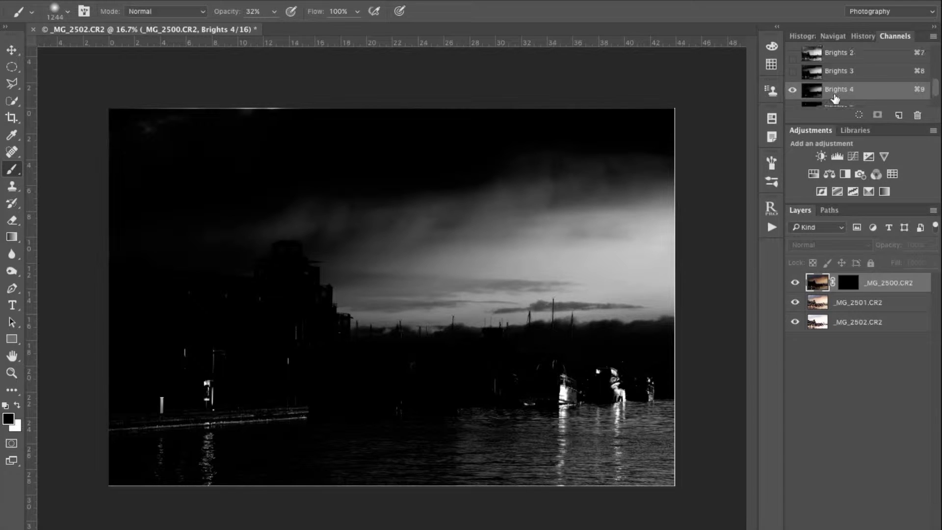
Step: Recheck the Brights 1, 2 and 3 channels, then display Brights 4 again
left_click(834, 98)
left_click(835, 81)
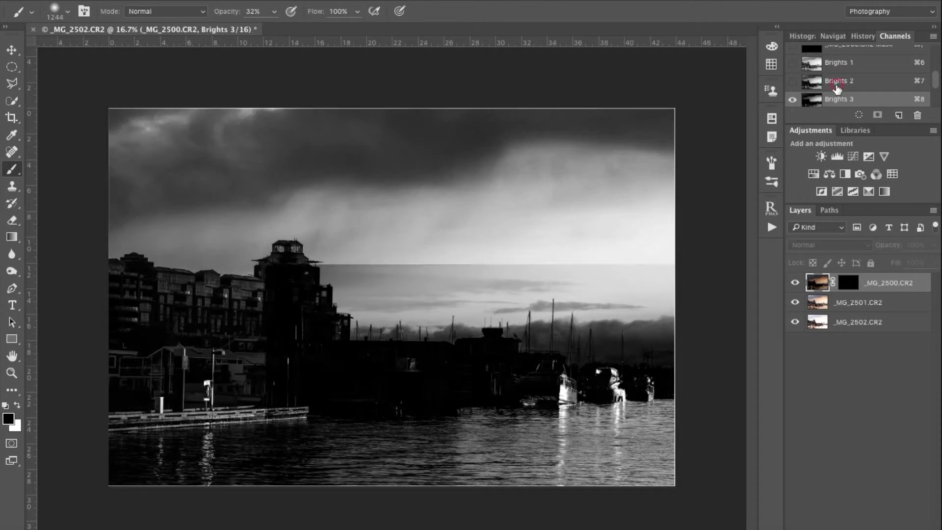
left_click(838, 68)
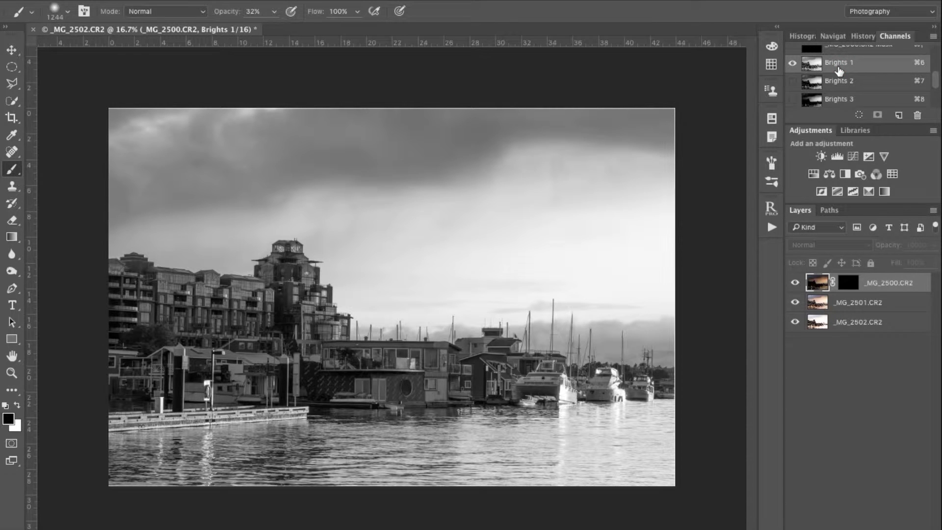
scroll(839, 70, "down", 2)
left_click(839, 68)
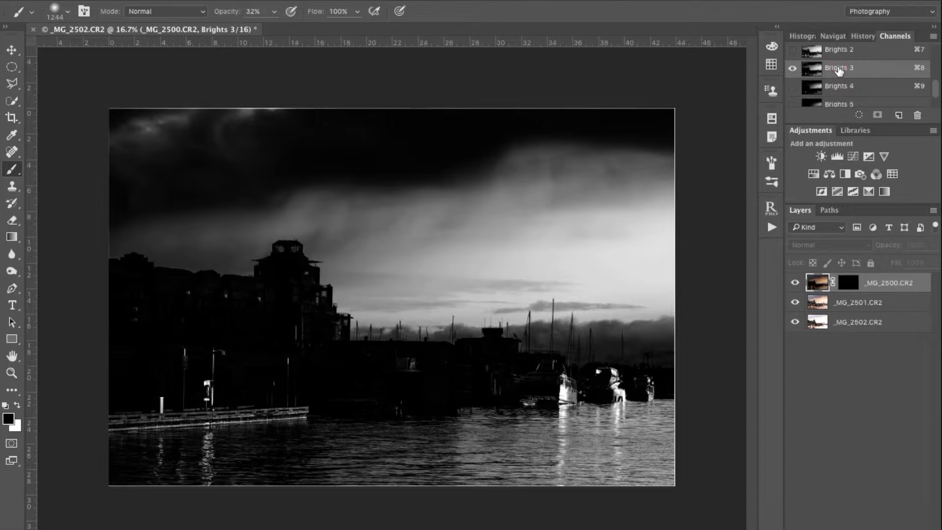
scroll(839, 70, "up", 2)
left_click(839, 66)
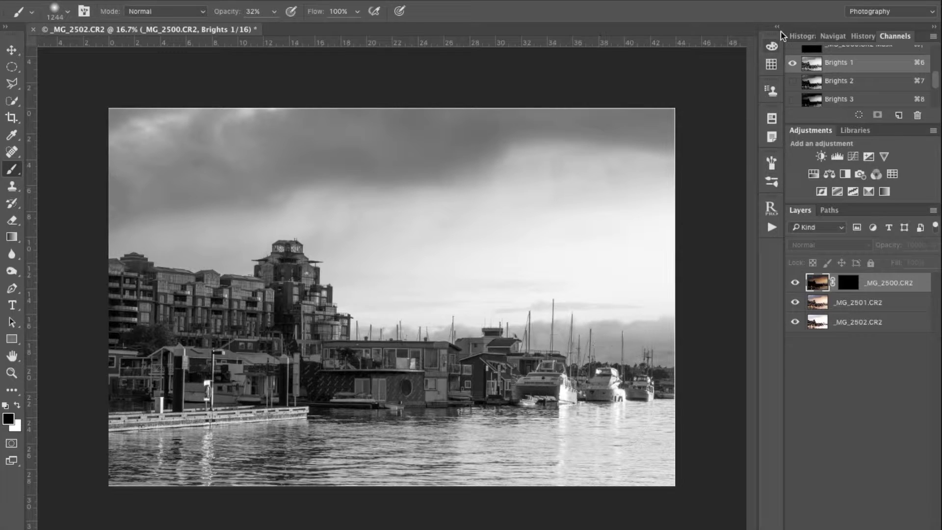
scroll(812, 91, "down", 1)
scroll(812, 91, "down", 1)
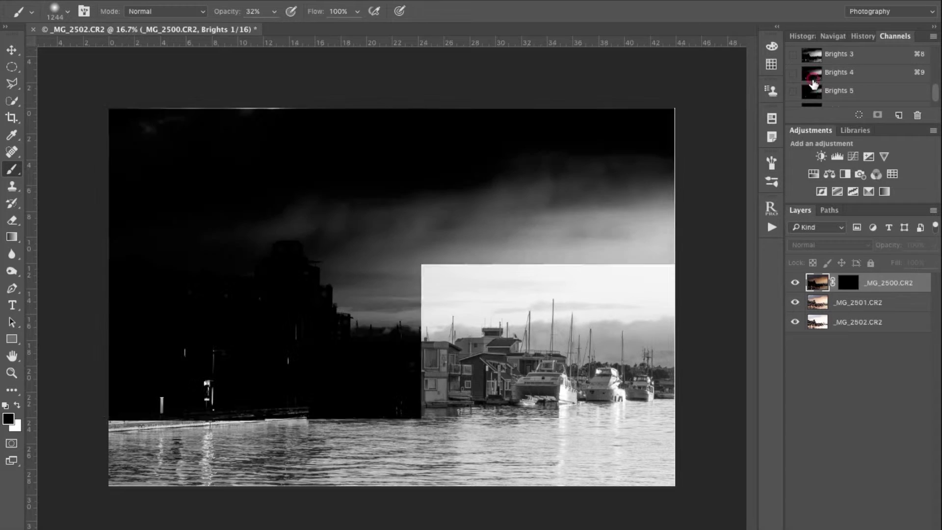
left_click(812, 74)
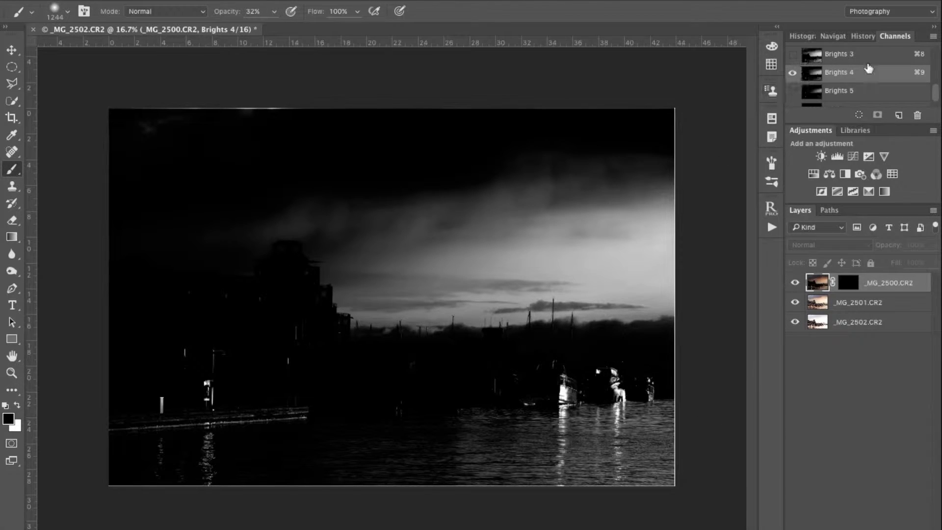
scroll(937, 93, "up", 2)
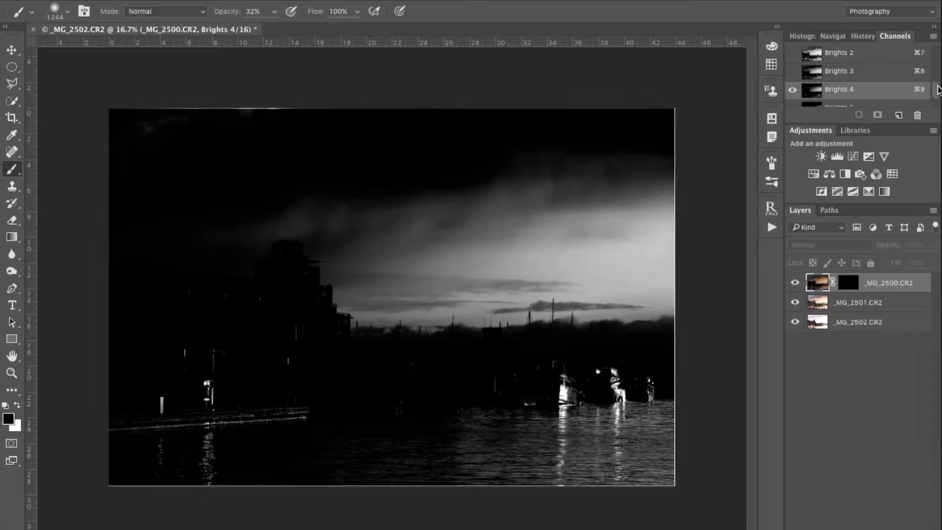
Step: Compare Brights 3 with Brights 2, then load Brights 3 as a selection
left_click(814, 74)
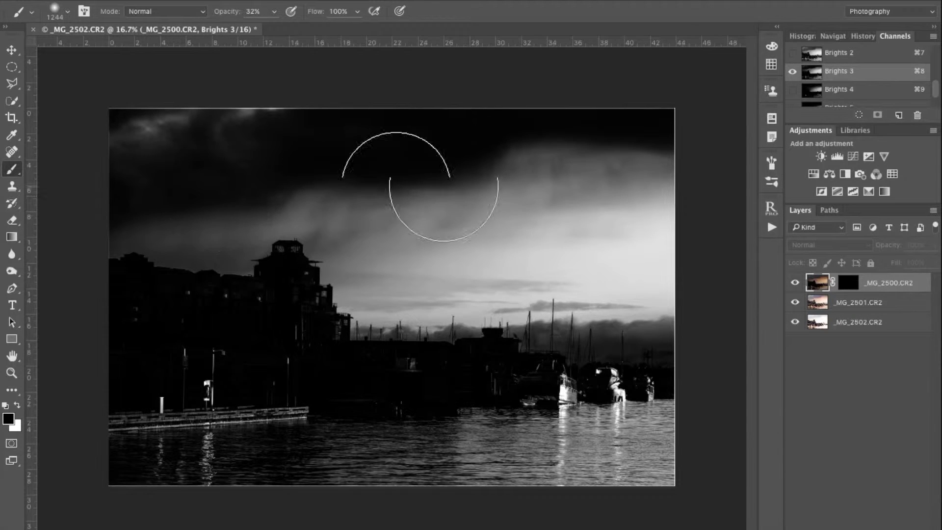
left_click(810, 54)
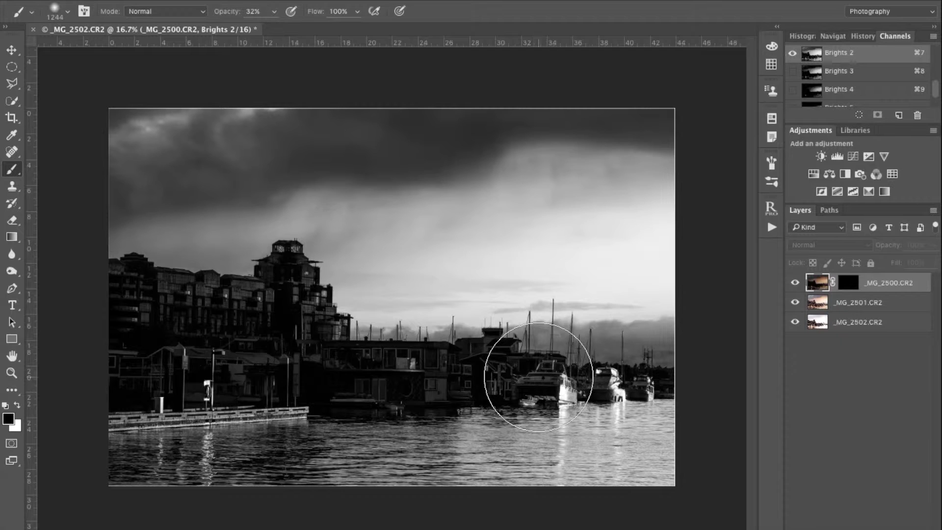
left_click(818, 73)
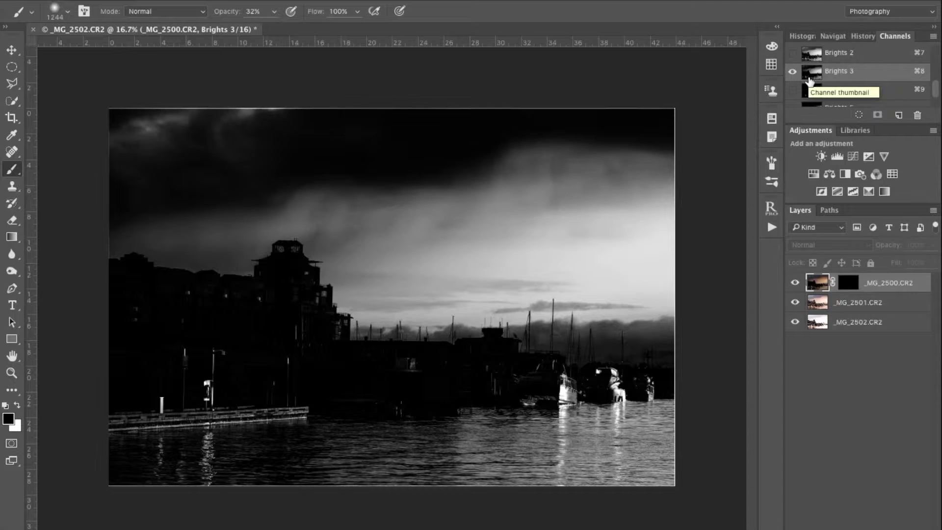
left_click(810, 80, "super")
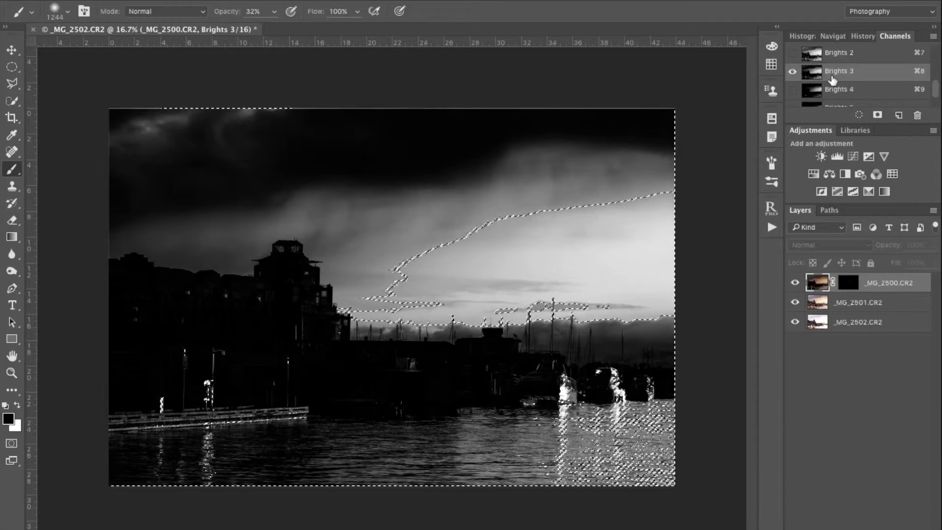
Step: Return to the RGB composite and target the _MG_2500.CR2 mask with a white brush of about 1007 px
key("x")
key("super+2")
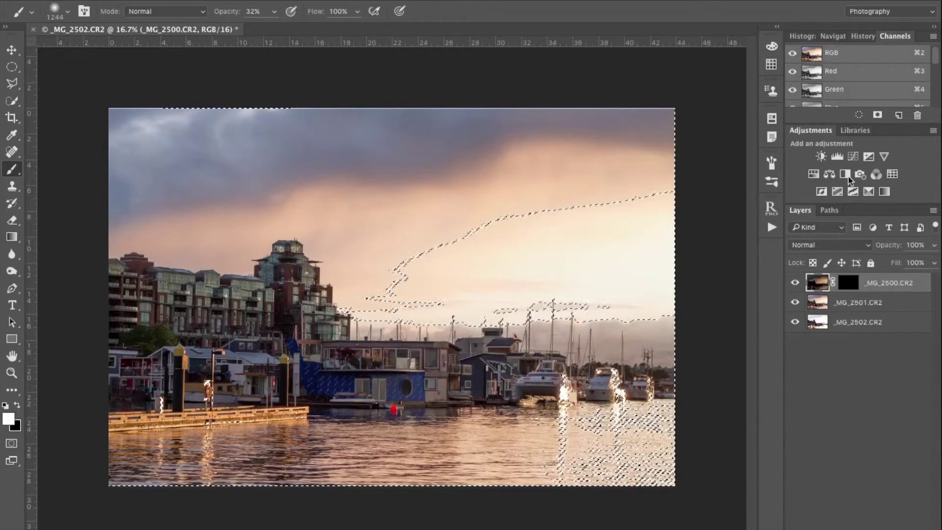
left_click(848, 283)
key("x")
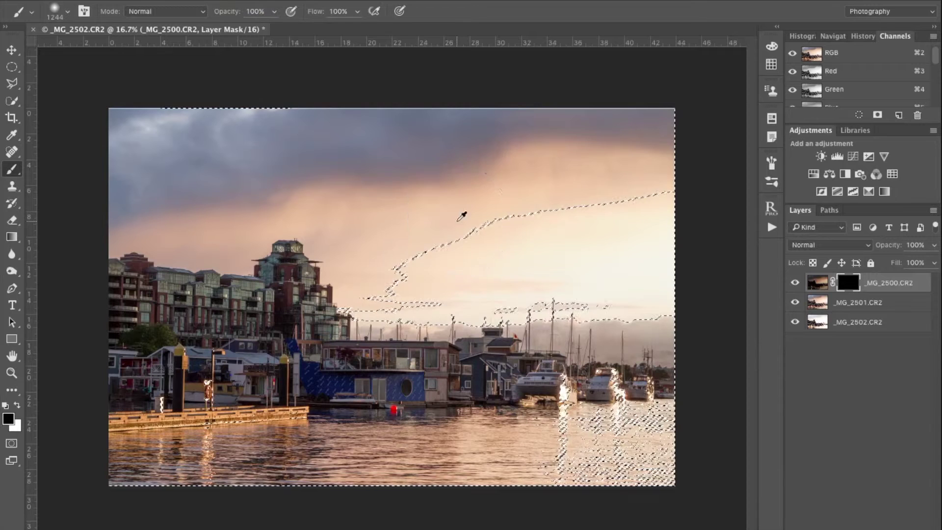
mouse_move(456, 221)
left_mouse_down()
mouse_move(446, 202)
mouse_move(454, 172)
mouse_move(461, 327)
left_mouse_up()
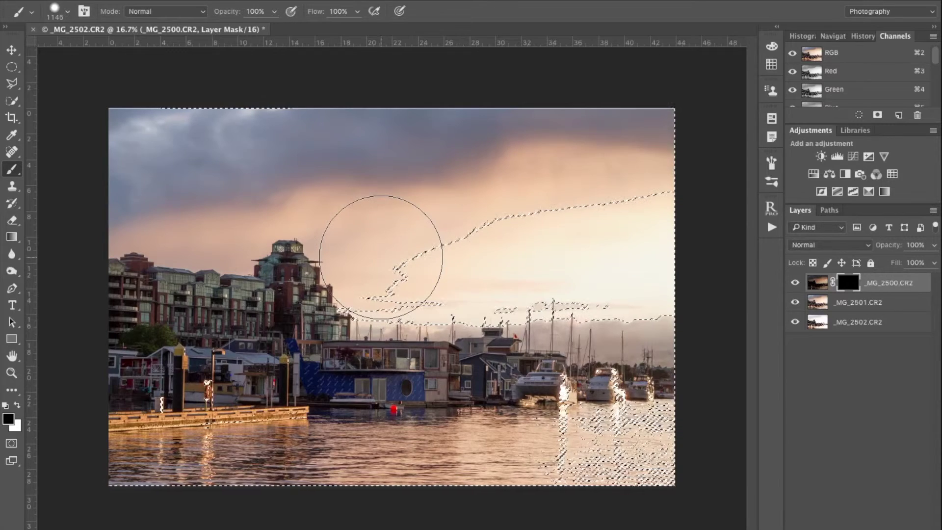
key("x")
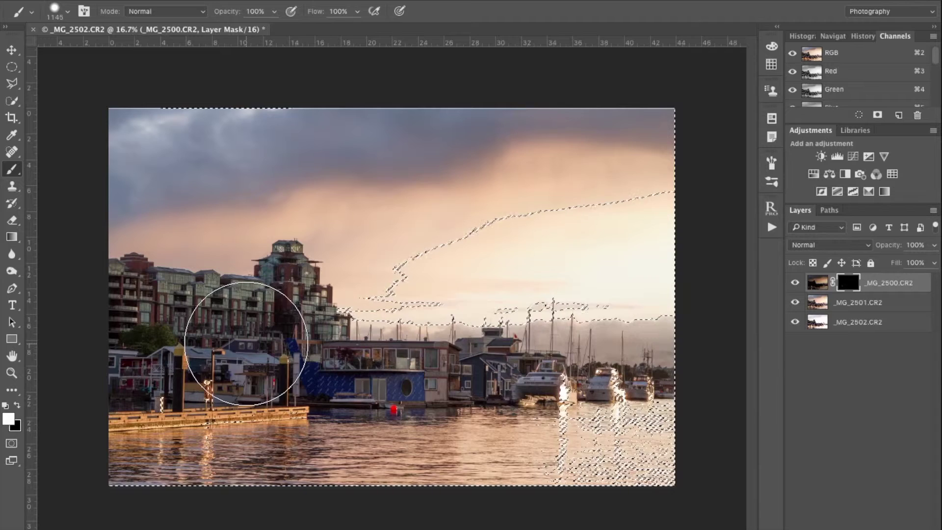
Step: Paint white over the right sky toward the buildings, evening out a warm orange band
left_click(603, 251)
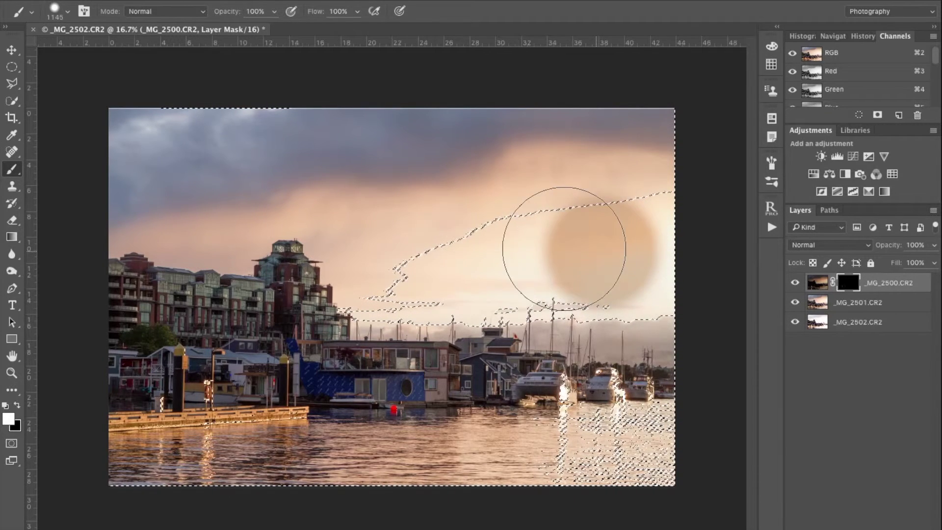
mouse_move(564, 248)
left_mouse_down()
mouse_move(412, 235)
mouse_move(342, 262)
mouse_move(363, 287)
mouse_move(471, 285)
left_mouse_up()
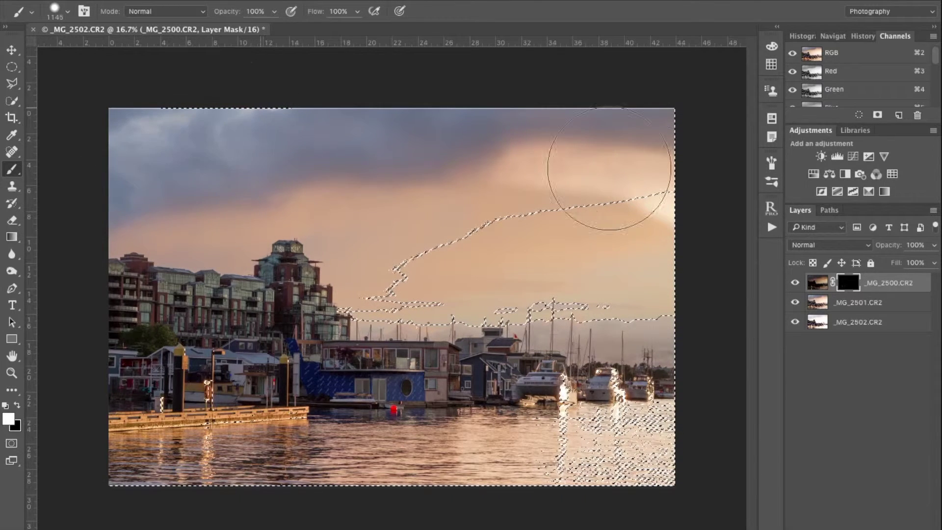
left_click_drag(610, 178, 476, 201)
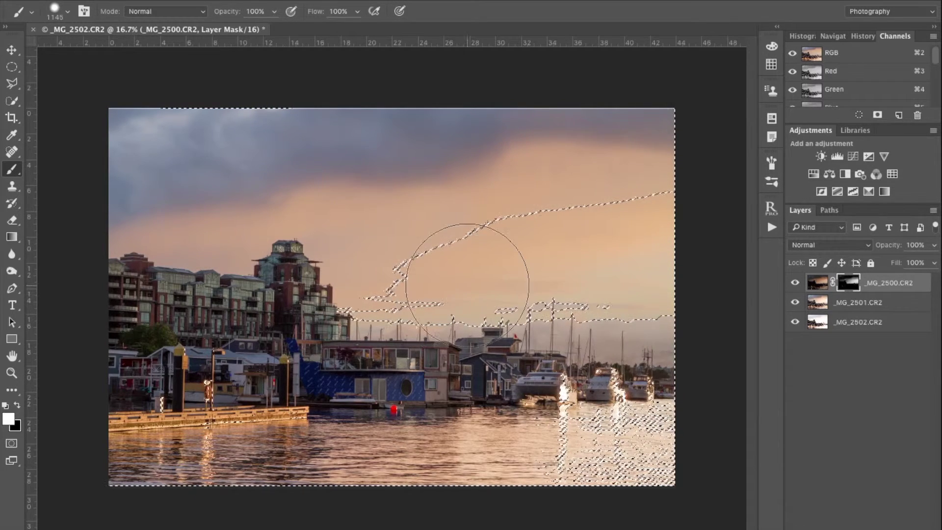
mouse_move(439, 298)
left_mouse_down()
mouse_move(368, 274)
mouse_move(631, 210)
mouse_move(100, 209)
mouse_move(396, 163)
mouse_move(315, 210)
mouse_move(255, 216)
mouse_move(602, 261)
mouse_move(642, 294)
mouse_move(614, 305)
left_mouse_up()
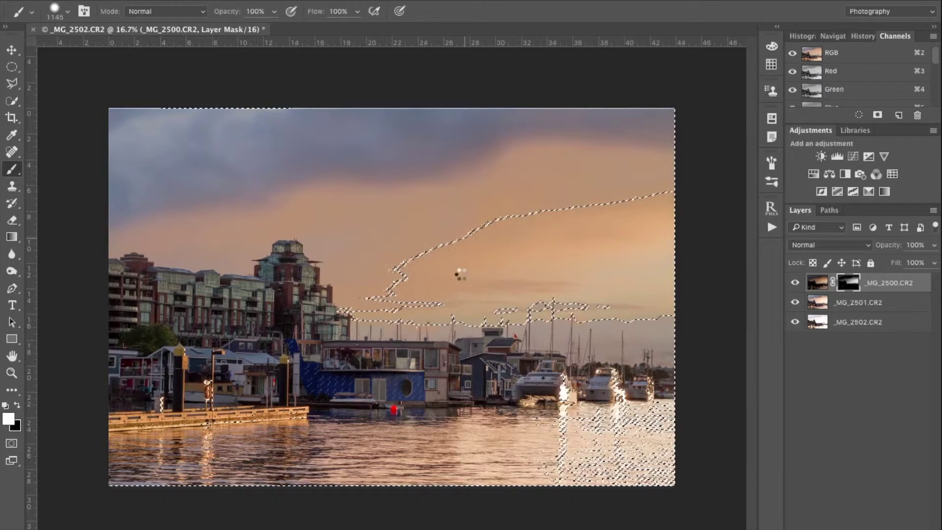
Step: Sweep the mask brush across the mid and upper-left sky to deepen the orange tones
left_click(387, 261)
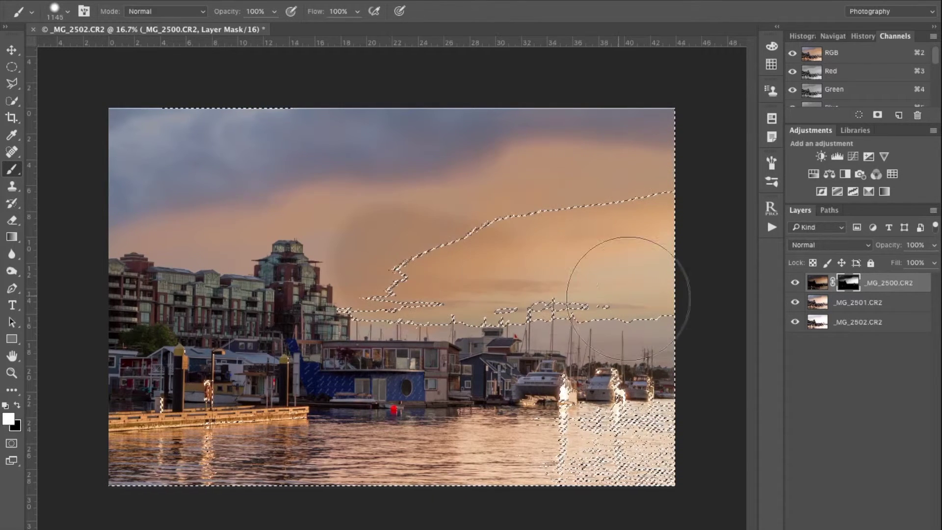
mouse_move(410, 266)
left_mouse_down()
mouse_move(398, 275)
mouse_move(333, 230)
mouse_move(652, 304)
mouse_move(172, 164)
mouse_move(458, 221)
mouse_move(425, 273)
mouse_move(474, 273)
left_mouse_up()
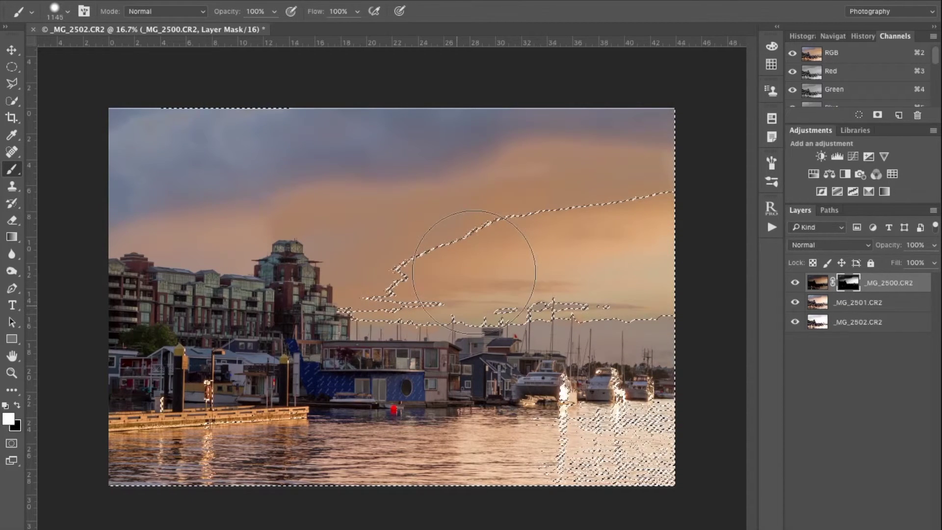
left_click_drag(622, 301, 390, 273)
mouse_move(492, 267)
left_mouse_down()
mouse_move(290, 197)
mouse_move(382, 216)
mouse_move(328, 214)
mouse_move(286, 174)
mouse_move(135, 202)
mouse_move(154, 161)
mouse_move(127, 148)
left_mouse_up()
mouse_move(492, 157)
left_mouse_down()
mouse_move(361, 164)
mouse_move(223, 187)
mouse_move(173, 211)
left_mouse_up()
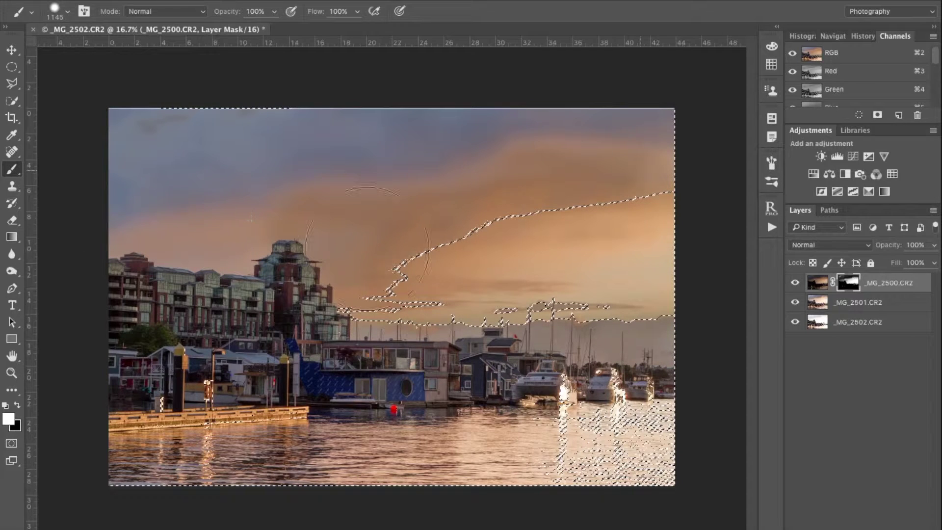
mouse_move(367, 249)
left_mouse_down()
mouse_move(201, 241)
mouse_move(211, 216)
mouse_move(108, 210)
mouse_move(133, 223)
mouse_move(197, 226)
mouse_move(235, 251)
mouse_move(126, 242)
mouse_move(363, 277)
mouse_move(505, 284)
mouse_move(596, 316)
mouse_move(540, 305)
mouse_move(657, 311)
mouse_move(666, 320)
left_mouse_up()
Step: Paint more mid sky, dab above the buildings, and hide the _MG_2501.CR2 layer
left_click_drag(538, 264, 496, 264)
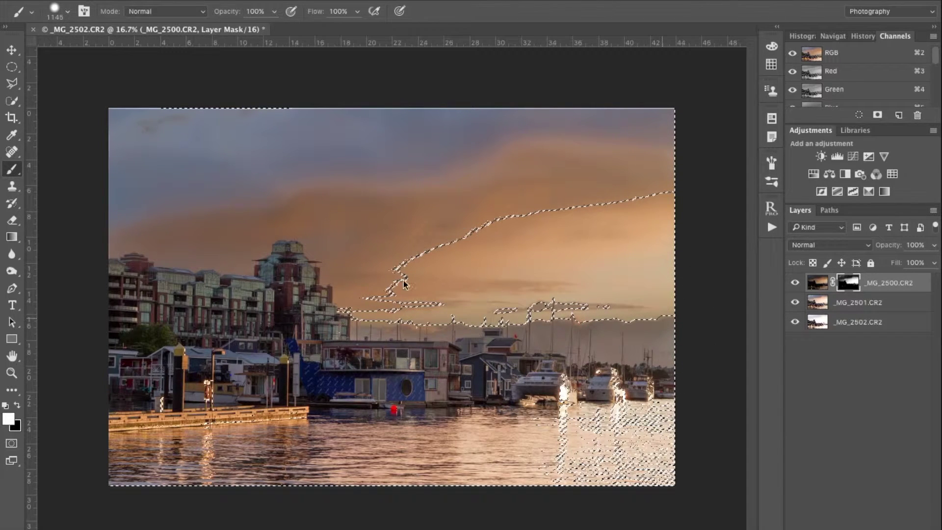
left_click(339, 251)
left_click(199, 231)
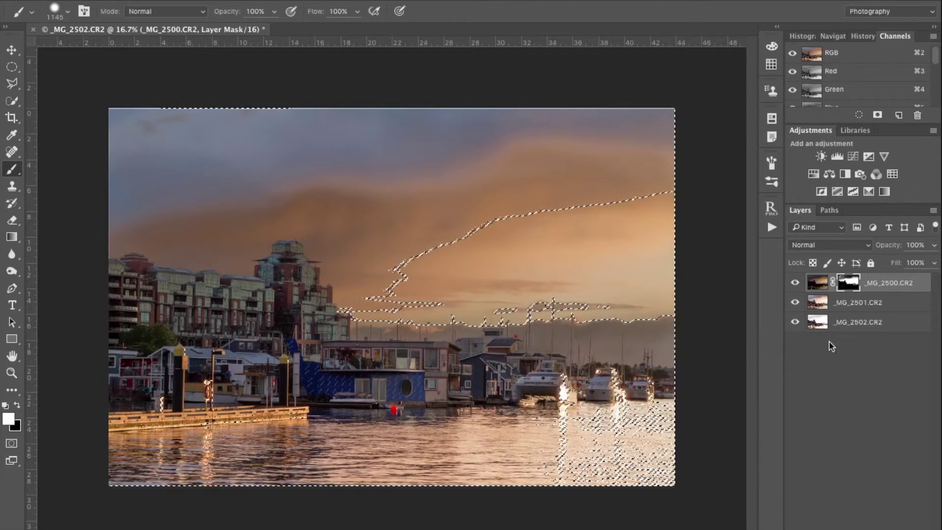
left_click(798, 302)
Step: Hide _MG_2502.CR2 to inspect the mask, show _MG_2501.CR2 again, and deselect with Cmd+D
left_click(794, 321)
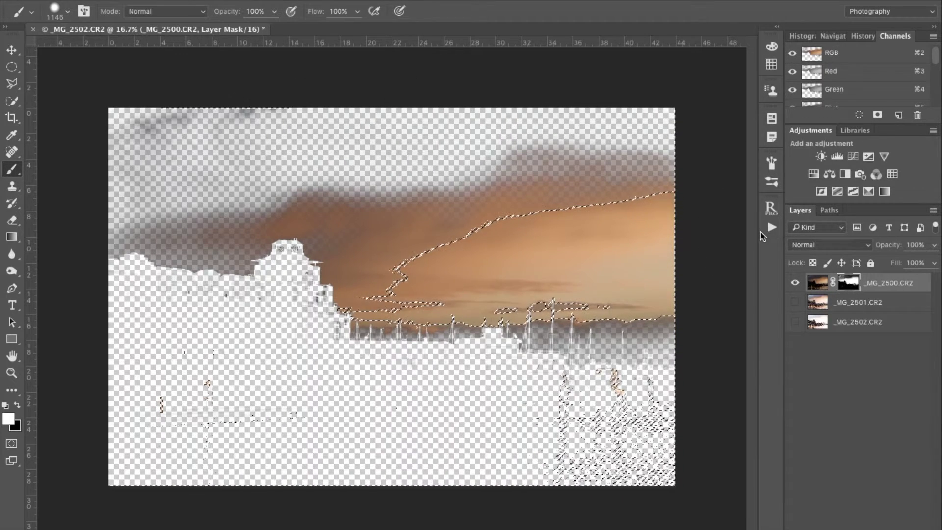
left_click(795, 302)
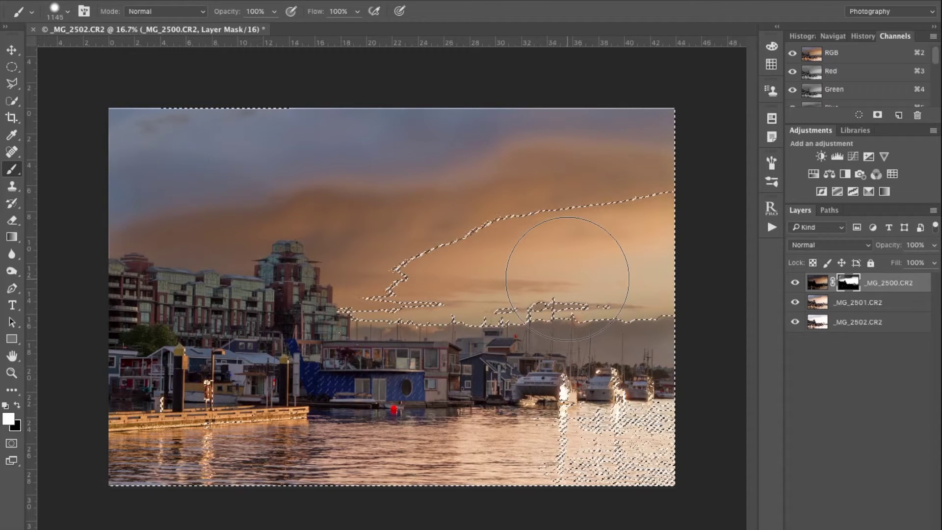
key("super+d")
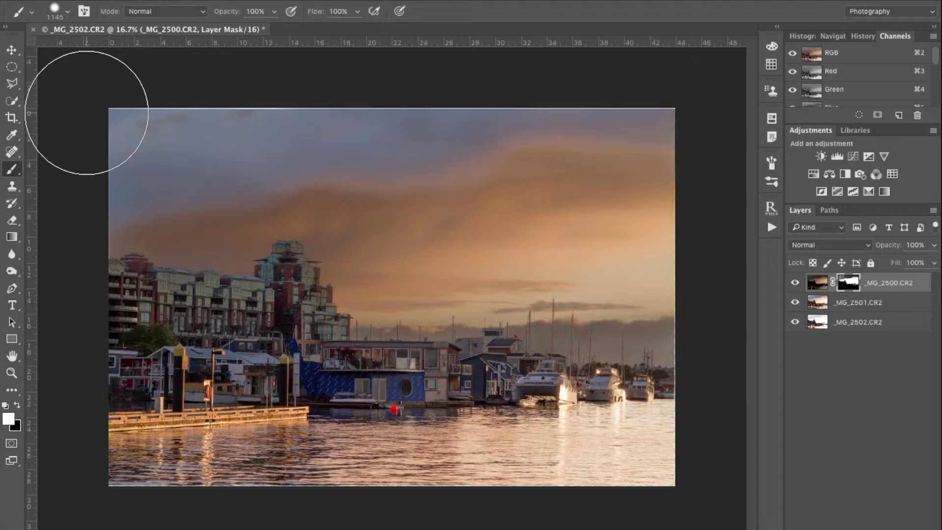
Step: Paint white across the top-left sky on the _MG_2500.CR2 mask to reveal dark storm clouds
mouse_move(105, 101)
left_mouse_down()
mouse_move(211, 120)
mouse_move(638, 131)
mouse_move(391, 141)
mouse_move(149, 168)
mouse_move(136, 181)
left_mouse_up()
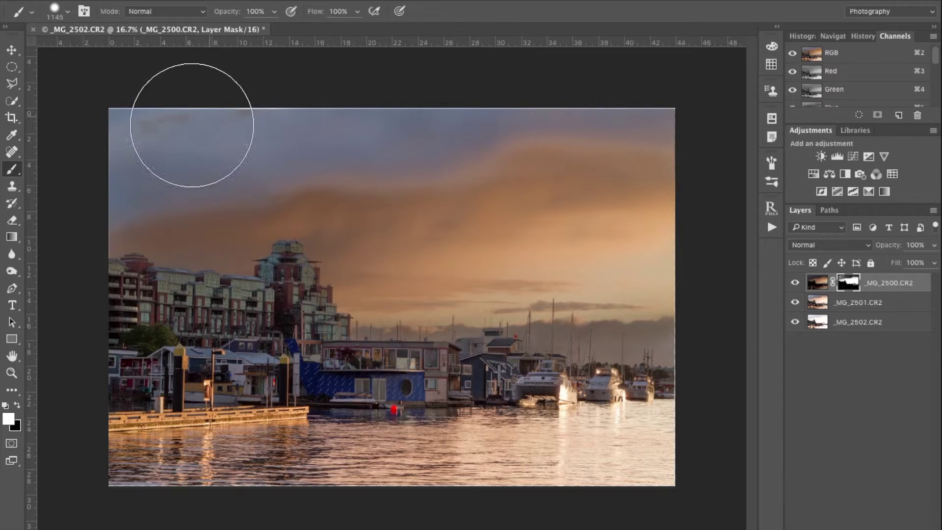
mouse_move(130, 134)
left_mouse_down()
mouse_move(121, 177)
mouse_move(137, 179)
mouse_move(108, 184)
mouse_move(175, 186)
mouse_move(310, 151)
mouse_move(264, 148)
mouse_move(717, 124)
mouse_move(376, 161)
mouse_move(500, 149)
mouse_move(371, 178)
mouse_move(429, 173)
mouse_move(662, 207)
mouse_move(450, 193)
mouse_move(468, 179)
mouse_move(349, 154)
mouse_move(147, 156)
mouse_move(98, 172)
mouse_move(102, 191)
mouse_move(119, 179)
mouse_move(99, 193)
mouse_move(141, 148)
mouse_move(238, 129)
mouse_move(532, 138)
mouse_move(580, 154)
left_mouse_up()
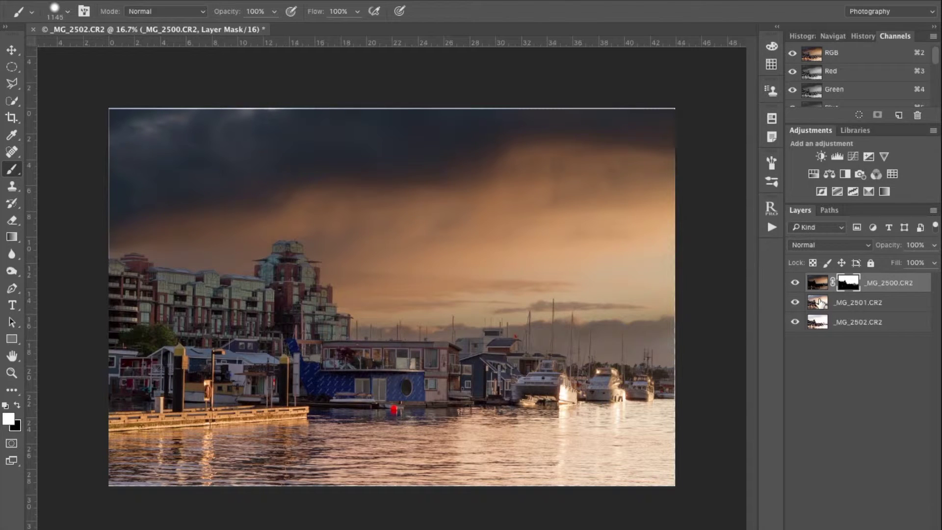
left_click(795, 304)
left_click(794, 322)
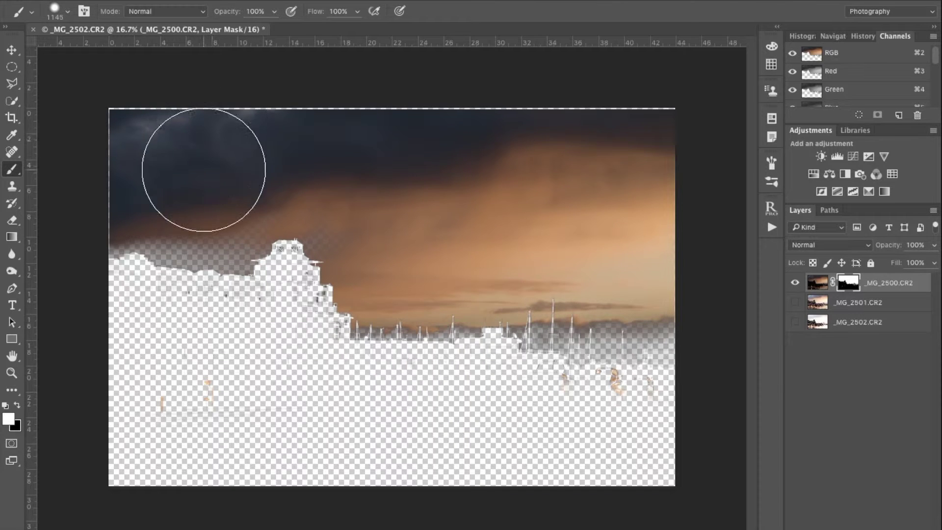
mouse_move(202, 169)
left_mouse_down()
mouse_move(229, 173)
mouse_move(228, 147)
mouse_move(181, 155)
left_mouse_up()
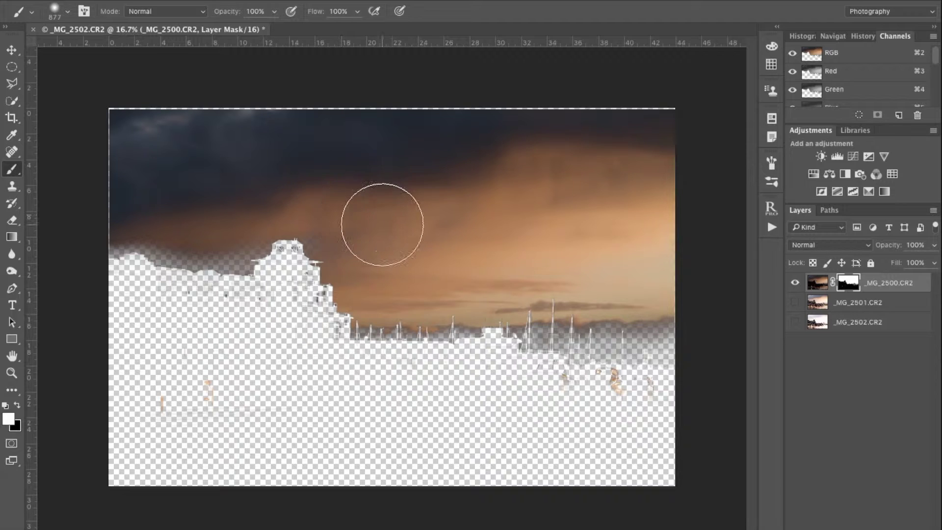
left_click(791, 304)
left_click(796, 323)
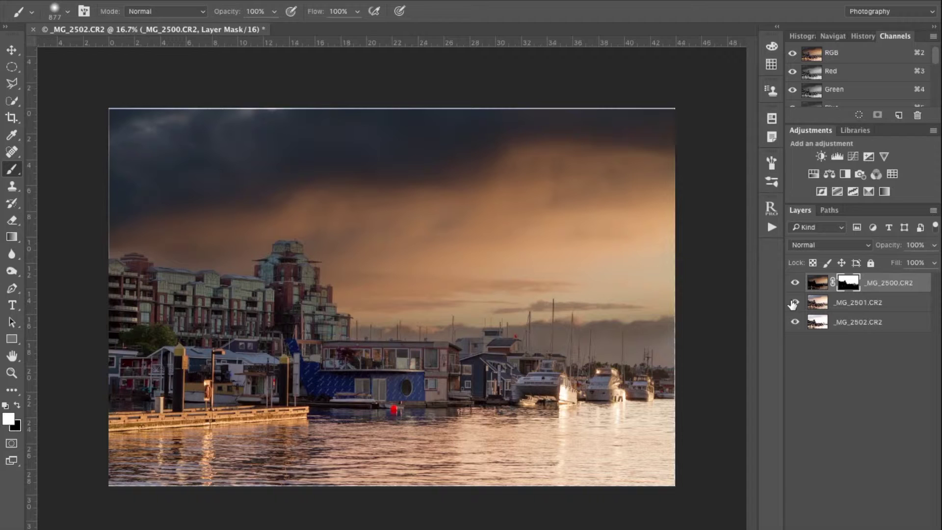
Step: Select the Brights 6 channel and delete all Brights luminosity masks from the Raya Pro panel
left_click(818, 304)
left_click(814, 283)
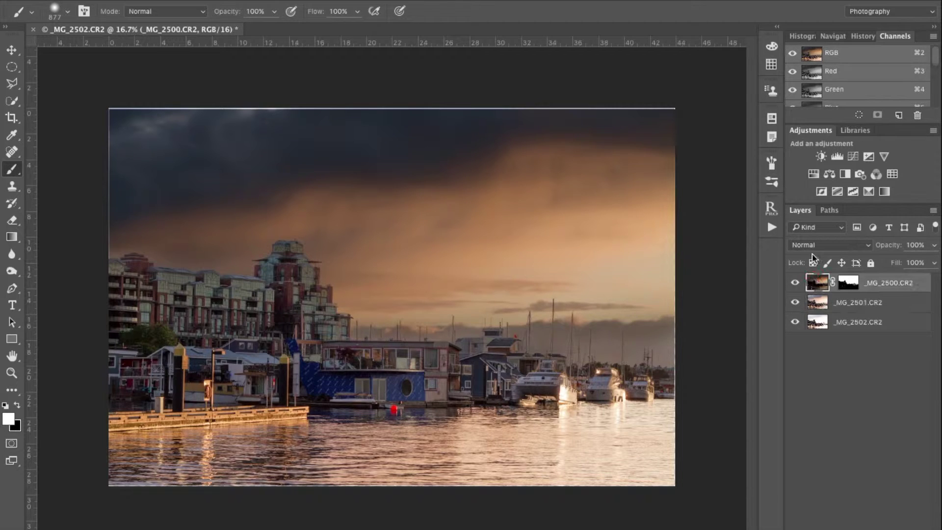
scroll(868, 89, "down", 5)
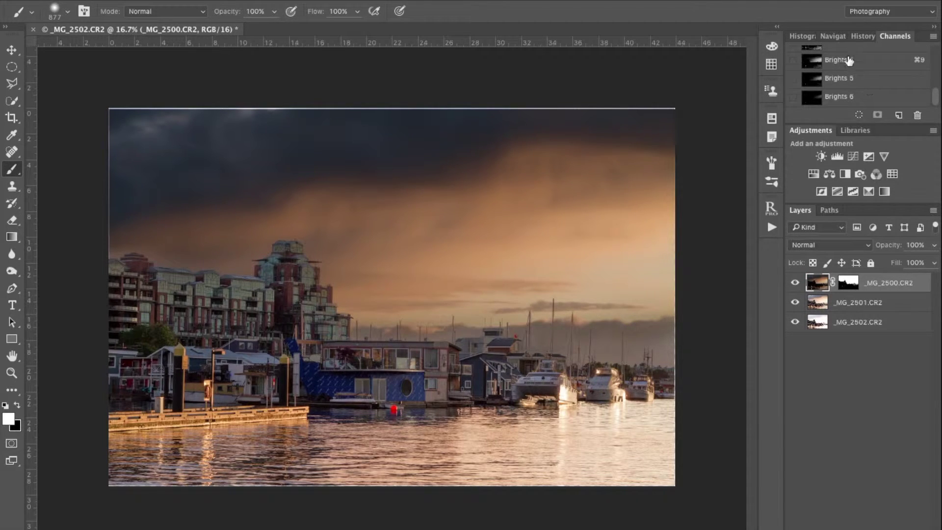
left_click(829, 97)
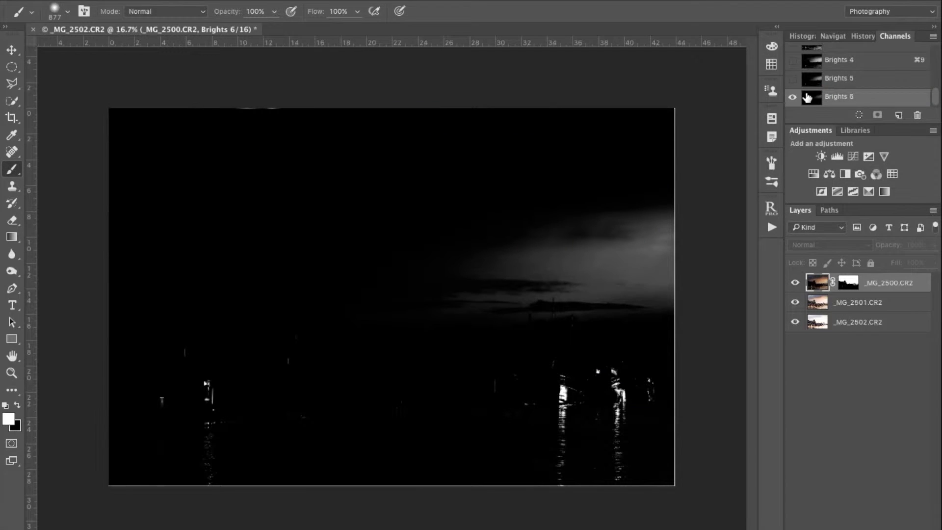
left_click_drag(817, 102, 781, 61)
left_click(771, 210)
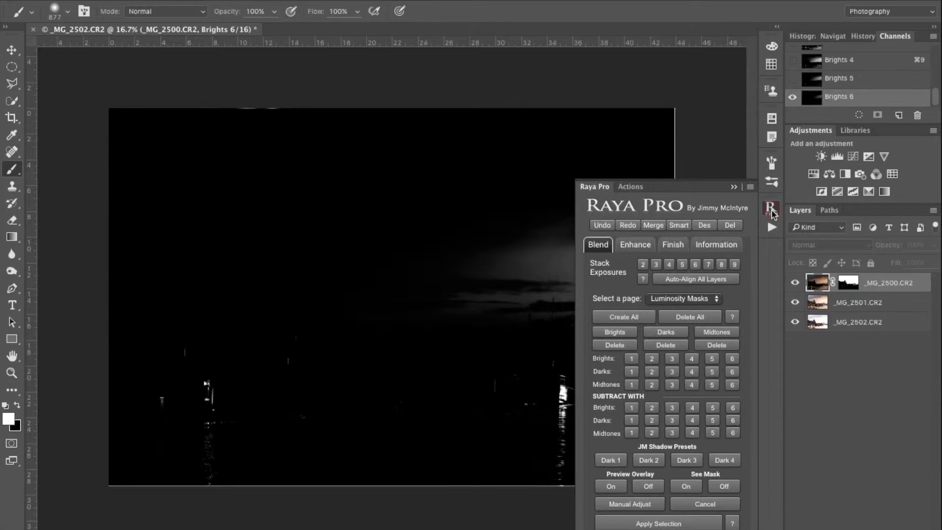
left_click(613, 345)
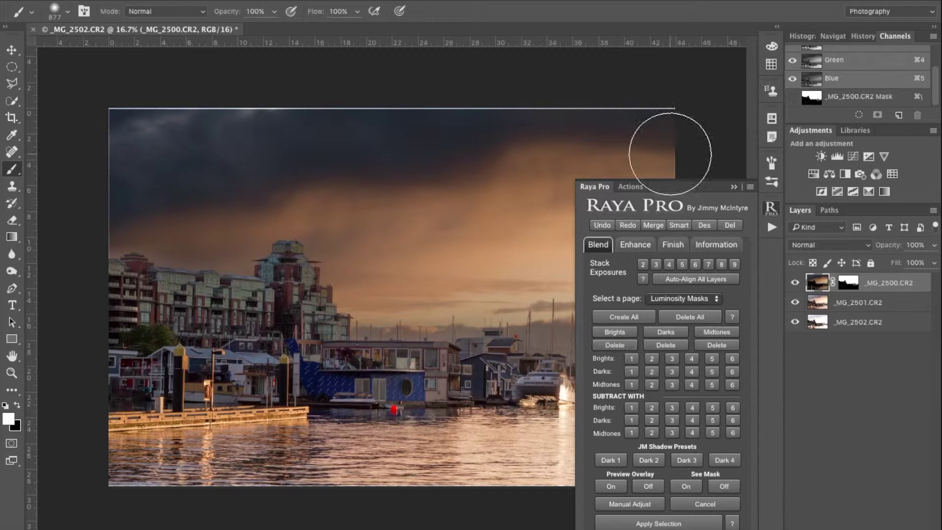
Step: Create Raya Pro Darks luminosity masks and preview Darks 2 and Darks 4
left_click(735, 187)
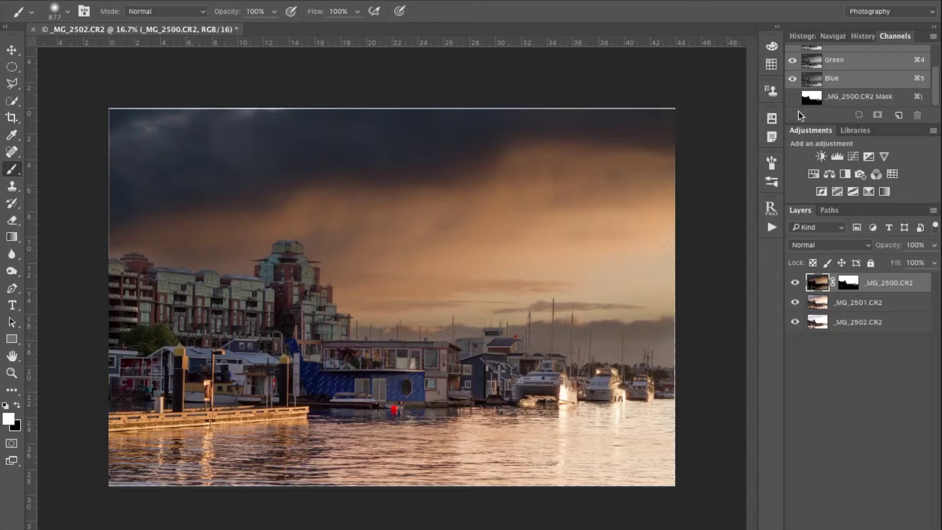
left_click(770, 208)
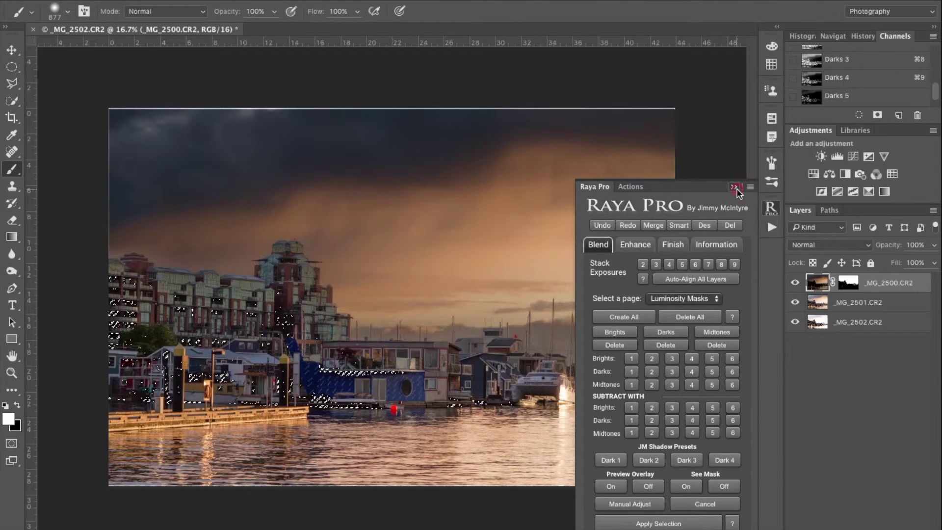
left_click(734, 187)
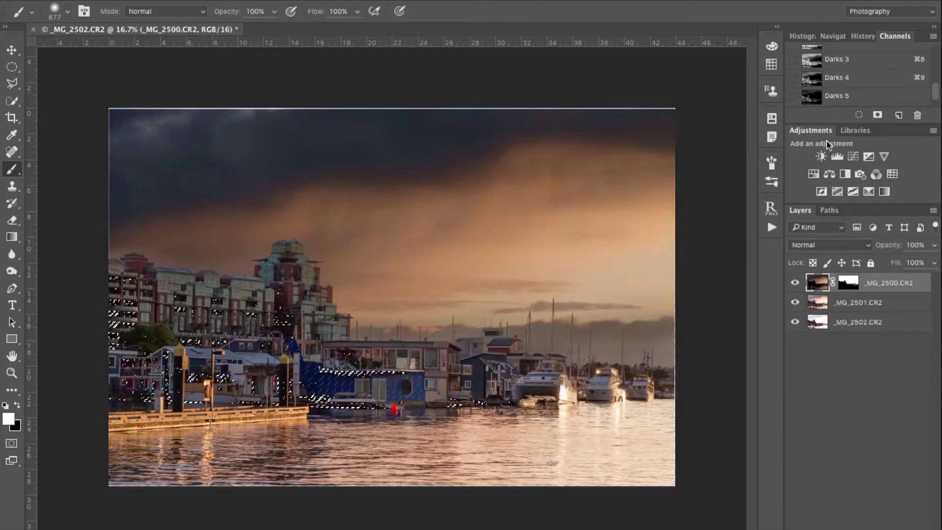
scroll(824, 96, "up", 2)
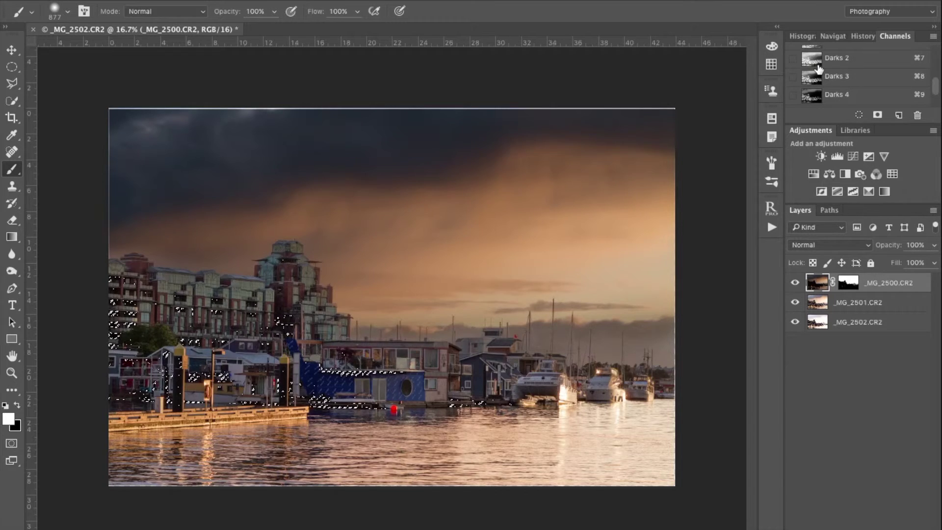
left_click(818, 69)
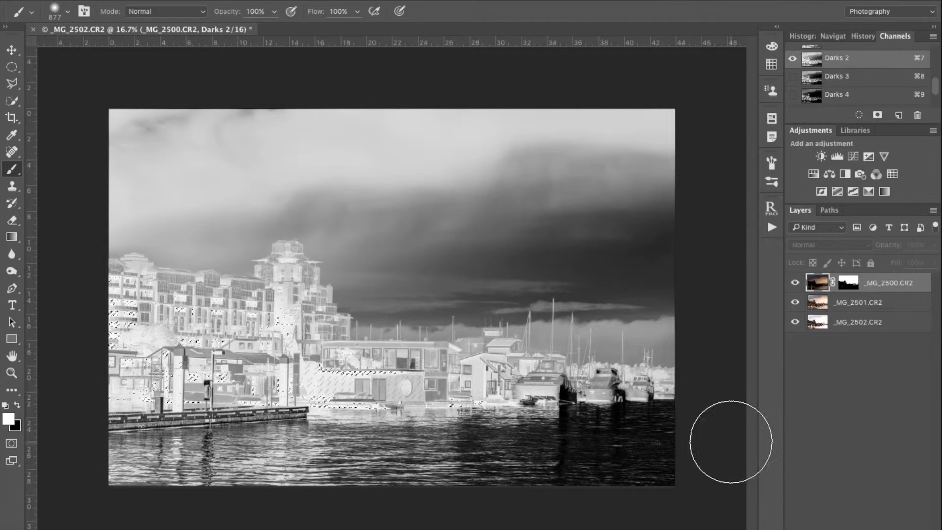
left_click(813, 303)
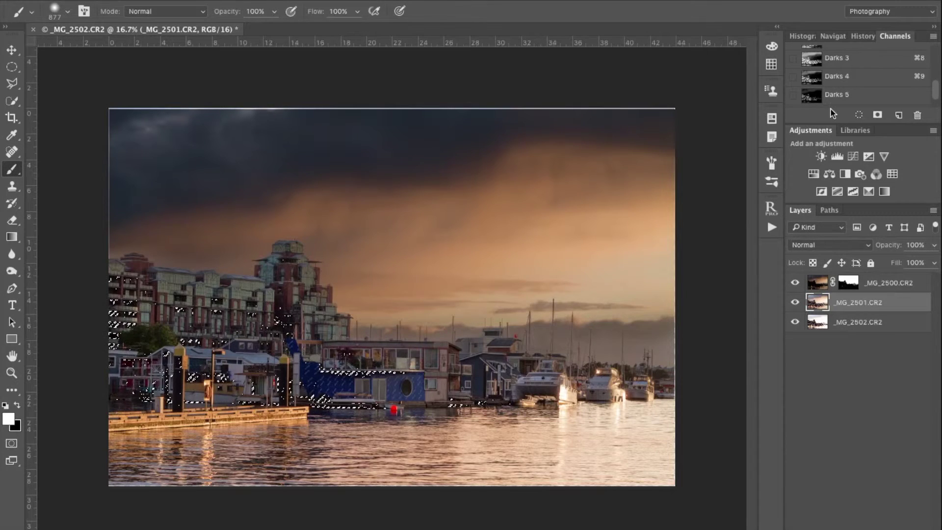
left_click(816, 78)
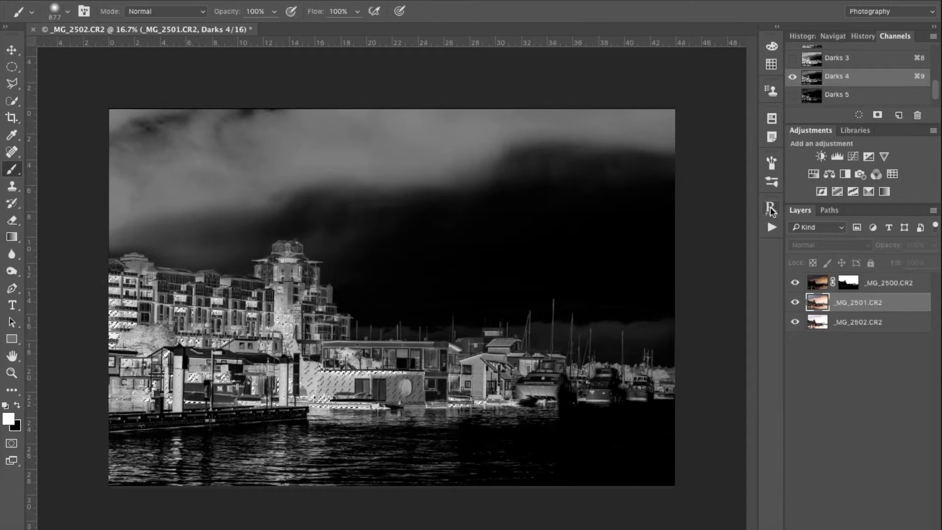
Step: Delete all Darks masks in Raya Pro, close the panel, and clear the selection
left_click(771, 209)
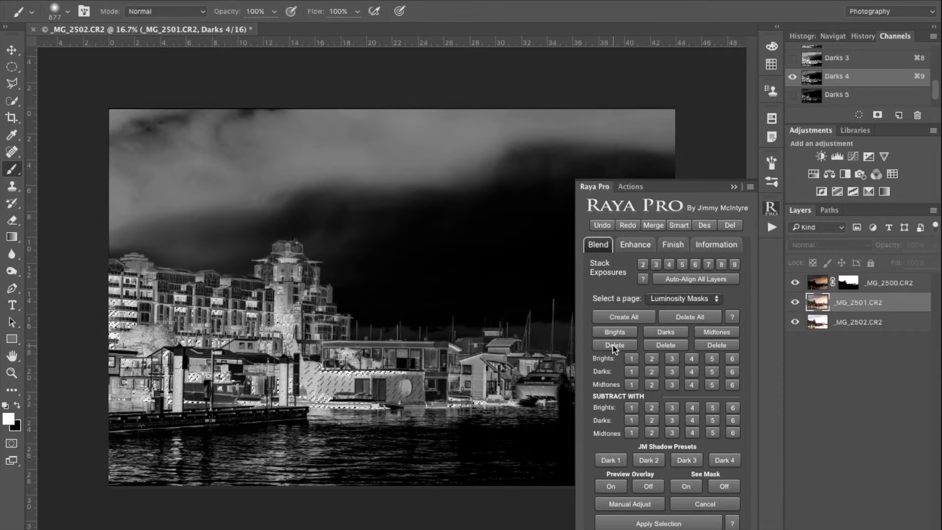
left_click(667, 345)
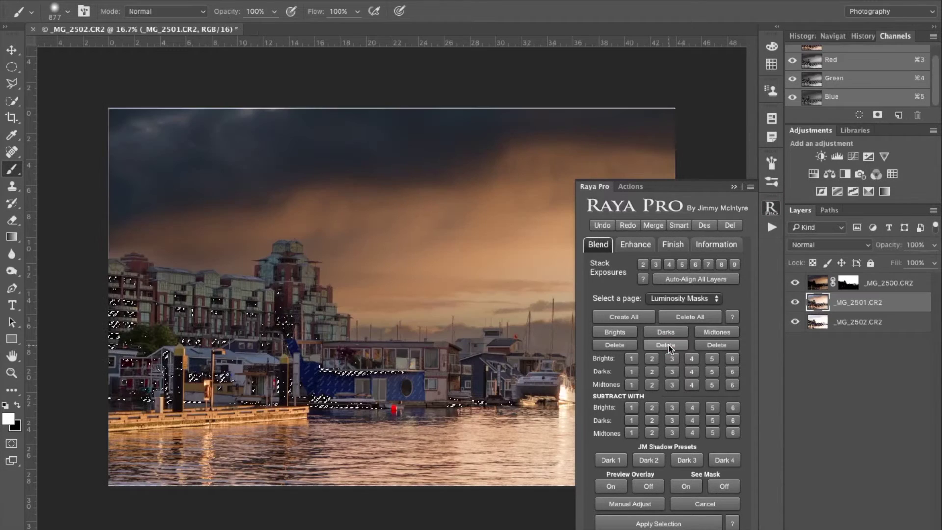
left_click(736, 187)
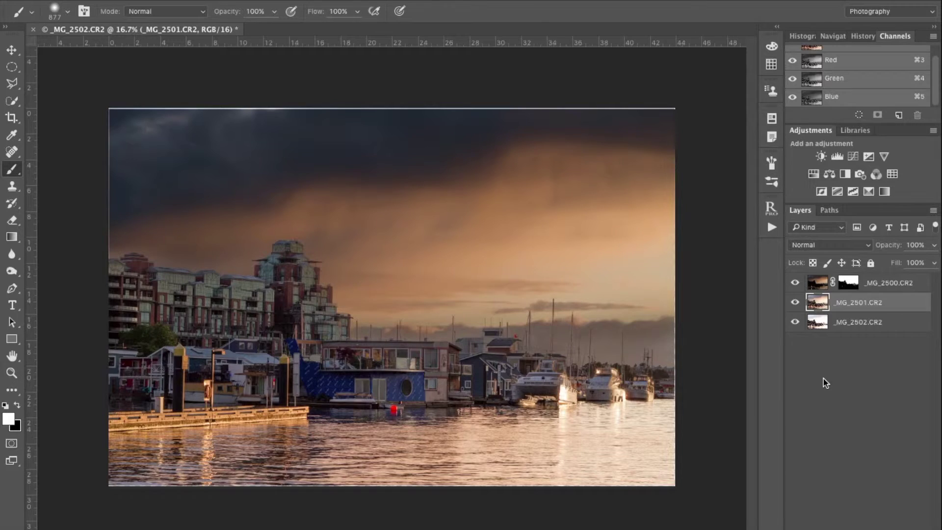
key("ctrl+d")
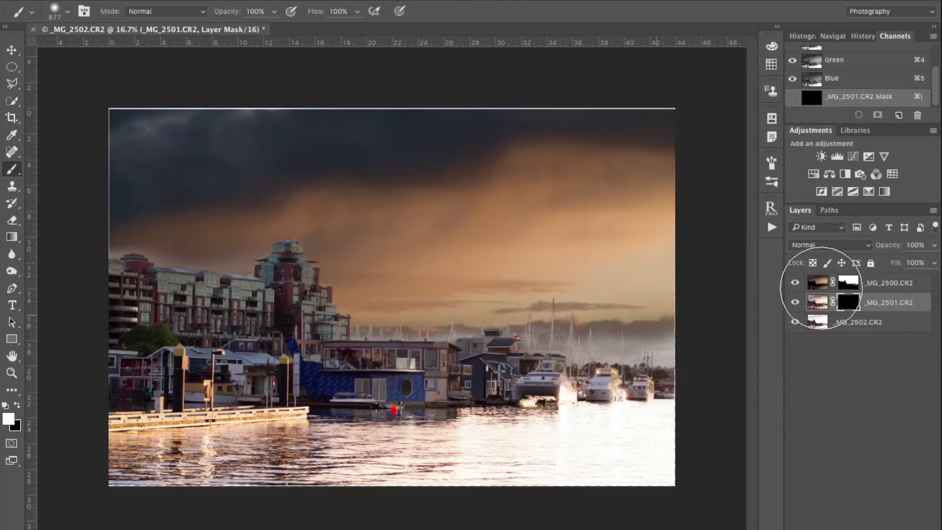
Step: Toggle _MG_2500.CR2 visibility to compare the blend, target its mask, then select _MG_2501.CR2
left_click(795, 283)
left_click(796, 283)
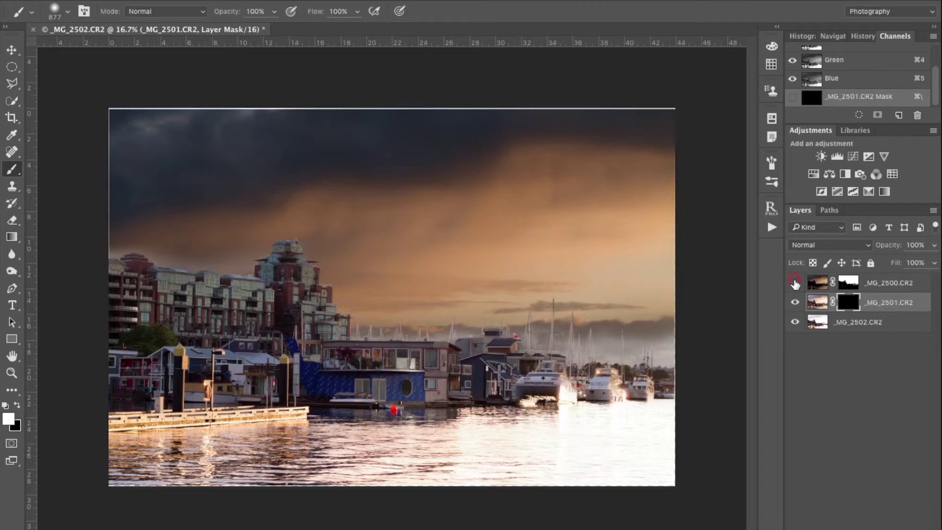
left_click(795, 283)
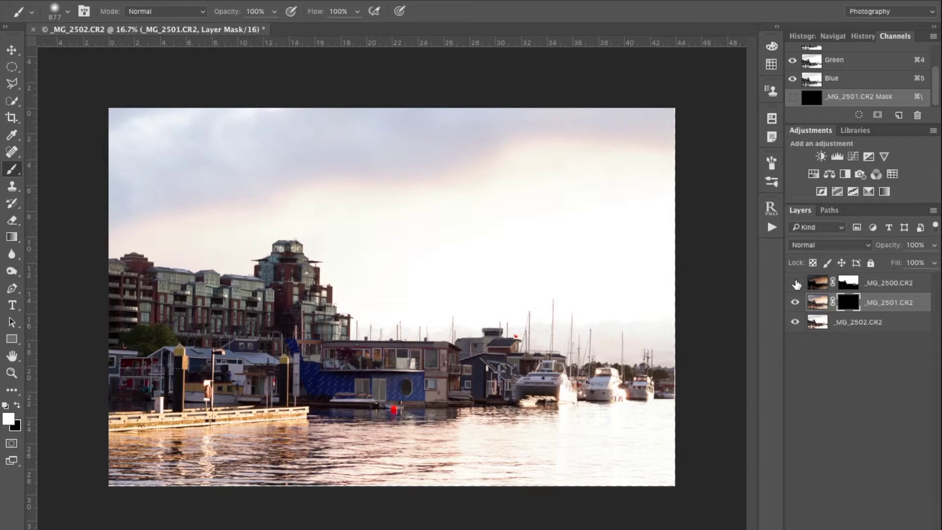
left_click(796, 283)
left_click(796, 283)
left_click(848, 282)
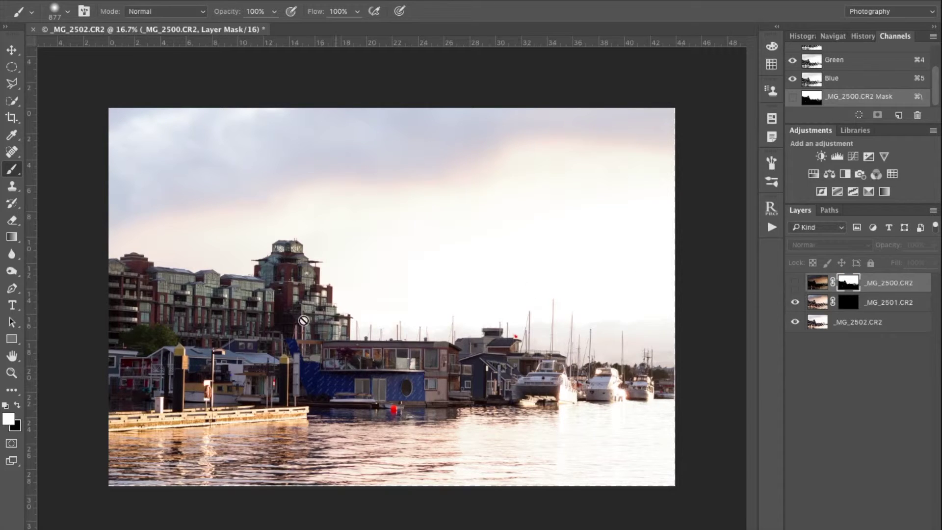
left_click(795, 283)
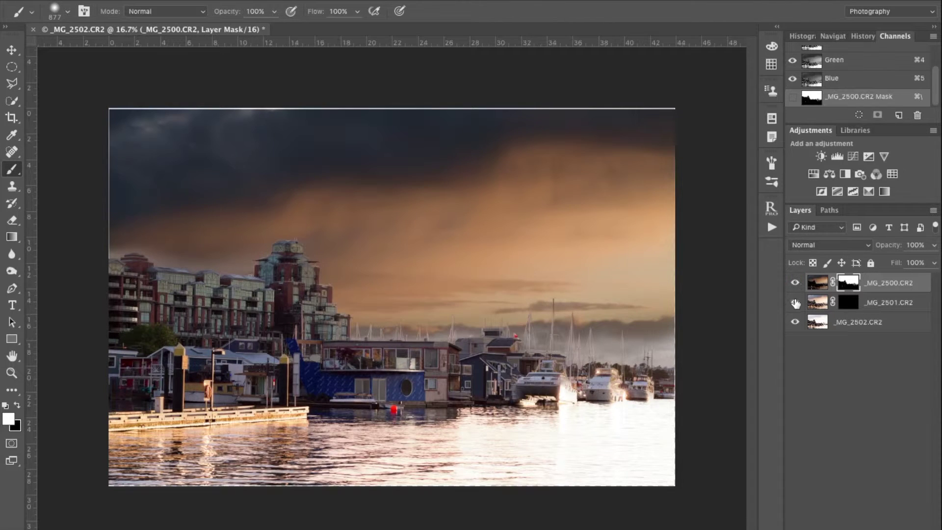
left_click(889, 299)
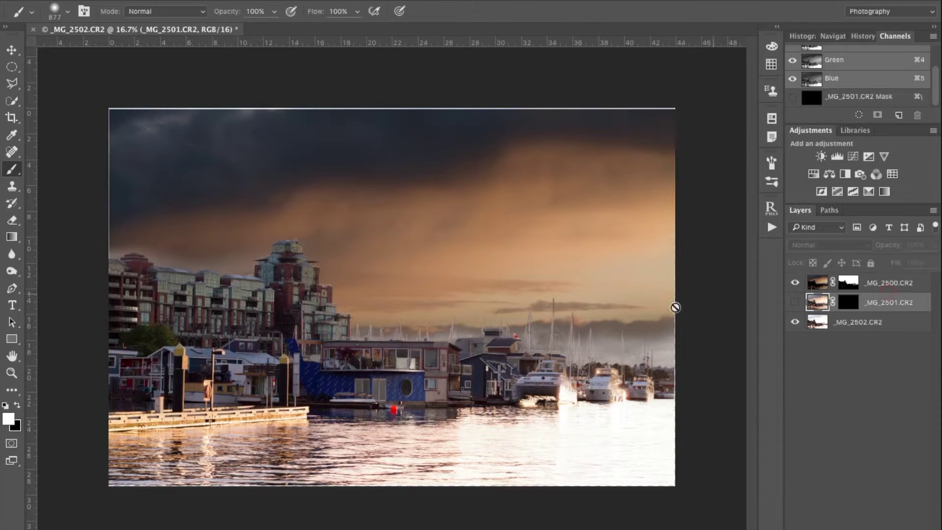
Step: Target the _MG_2500.CR2 mask with a black brush sized to about 877 px
left_click(844, 281)
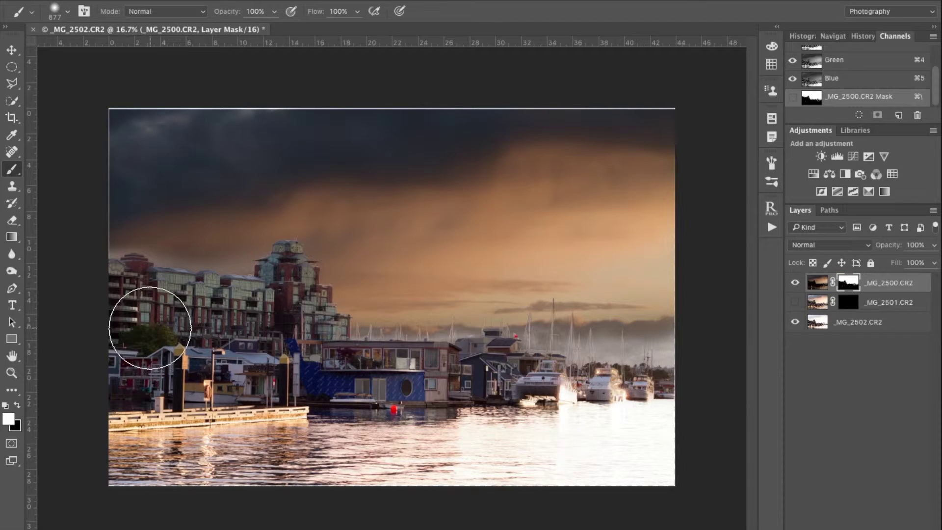
key("x")
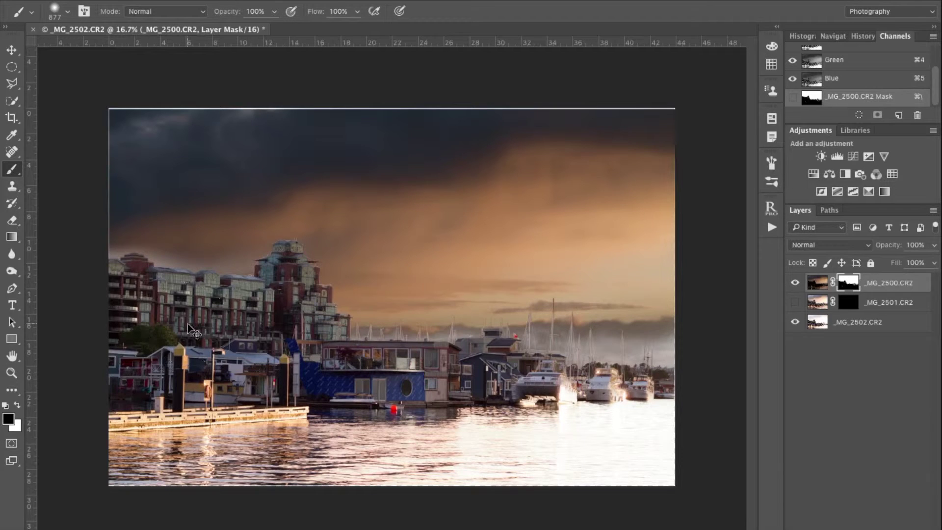
left_click_drag(162, 314, 172, 488)
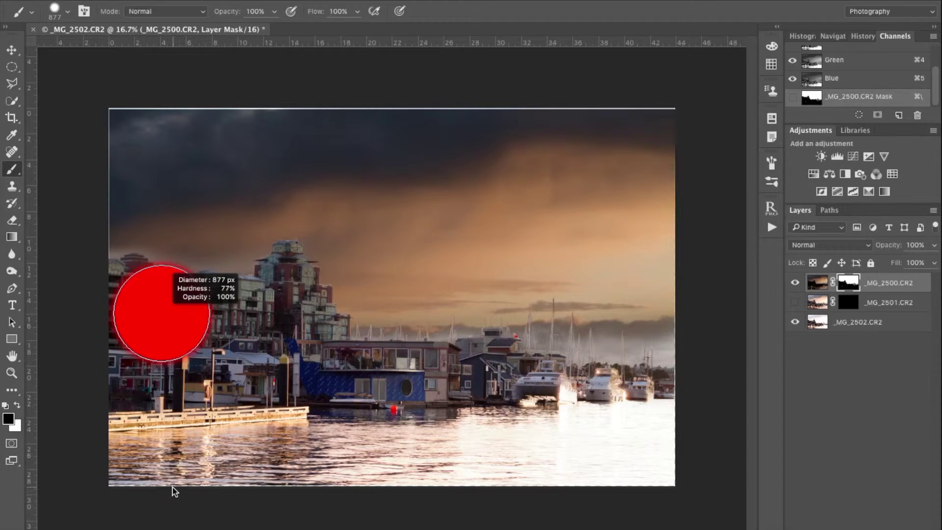
left_click_drag(172, 527, 173, 527)
Step: Fit the image, shrink the brush to about 381 px, and refine the mask along the skyline
scroll(169, 431, "down", 15)
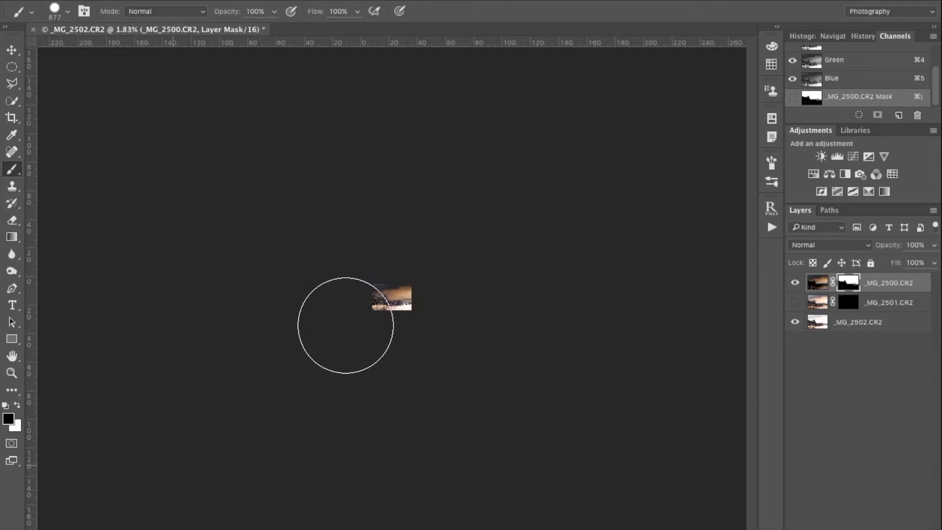
scroll(345, 325, "up", 15)
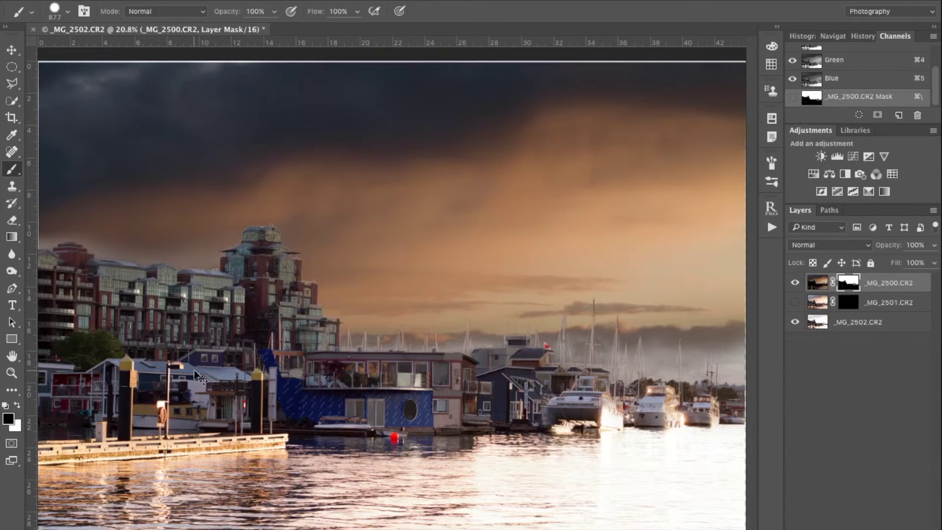
key("super+minus")
left_click_drag(210, 326, 183, 326)
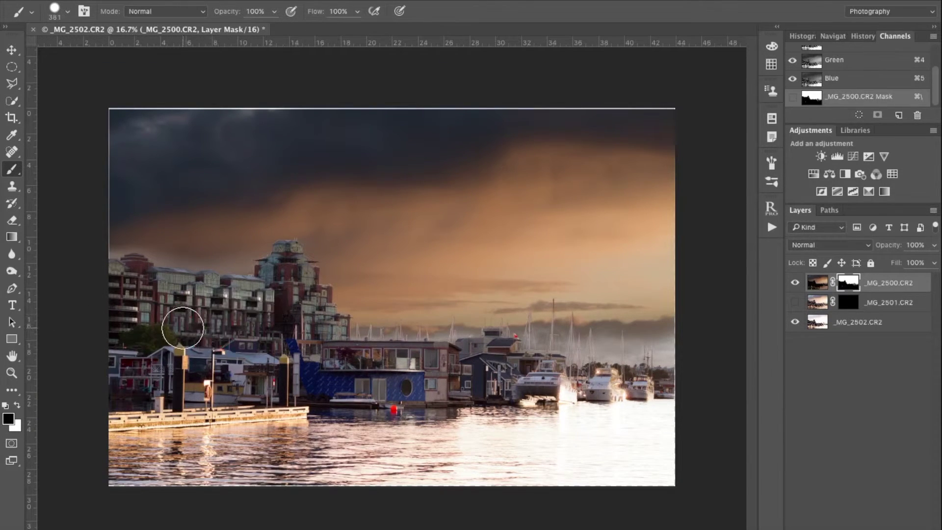
mouse_move(126, 328)
left_mouse_down()
mouse_move(123, 291)
mouse_move(283, 305)
mouse_move(292, 281)
mouse_move(326, 362)
mouse_move(434, 380)
mouse_move(499, 365)
mouse_move(523, 380)
mouse_move(379, 378)
mouse_move(288, 355)
mouse_move(282, 276)
mouse_move(290, 287)
mouse_move(261, 306)
mouse_move(125, 287)
mouse_move(116, 319)
mouse_move(147, 326)
left_mouse_up()
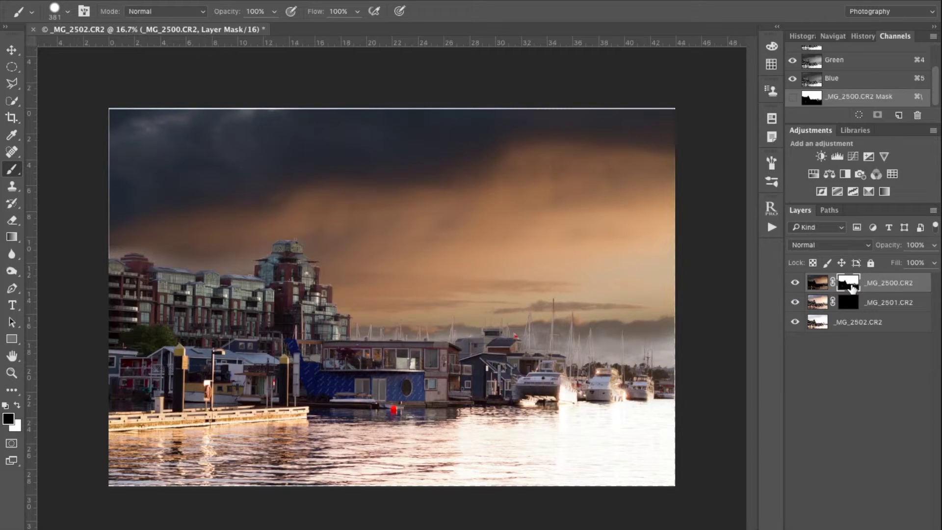
left_click(850, 301)
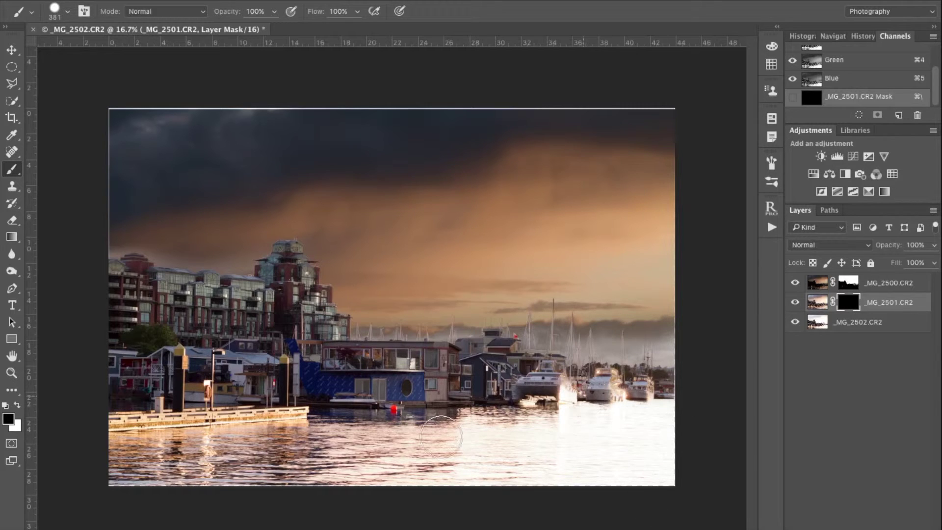
Step: Paint white with a ~598 px brush across the harbour water on the _MG_2501.CR2 mask
key("x")
mouse_move(250, 454)
left_mouse_down()
mouse_move(282, 456)
mouse_move(256, 464)
mouse_move(256, 410)
left_mouse_up()
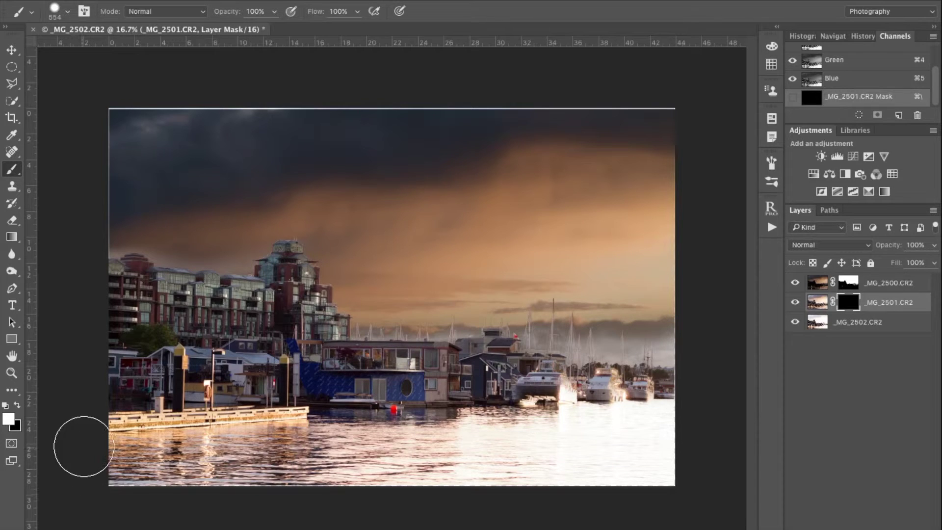
mouse_move(245, 472)
left_mouse_down()
mouse_move(244, 451)
mouse_move(217, 439)
mouse_move(311, 439)
mouse_move(168, 449)
mouse_move(367, 494)
mouse_move(341, 440)
mouse_move(455, 438)
mouse_move(398, 452)
mouse_move(491, 451)
mouse_move(521, 469)
mouse_move(544, 467)
mouse_move(479, 434)
mouse_move(540, 436)
mouse_move(566, 430)
mouse_move(588, 400)
mouse_move(672, 393)
mouse_move(569, 472)
mouse_move(590, 463)
mouse_move(631, 477)
mouse_move(695, 402)
mouse_move(668, 381)
mouse_move(675, 343)
mouse_move(589, 328)
mouse_move(580, 327)
mouse_move(610, 335)
mouse_move(577, 336)
mouse_move(562, 320)
mouse_move(523, 322)
mouse_move(474, 304)
mouse_move(453, 311)
mouse_move(468, 314)
mouse_move(368, 310)
mouse_move(337, 230)
mouse_move(278, 212)
mouse_move(227, 248)
mouse_move(110, 227)
mouse_move(244, 238)
mouse_move(292, 215)
mouse_move(385, 309)
mouse_move(368, 304)
mouse_move(392, 314)
mouse_move(525, 315)
mouse_move(685, 361)
left_mouse_up()
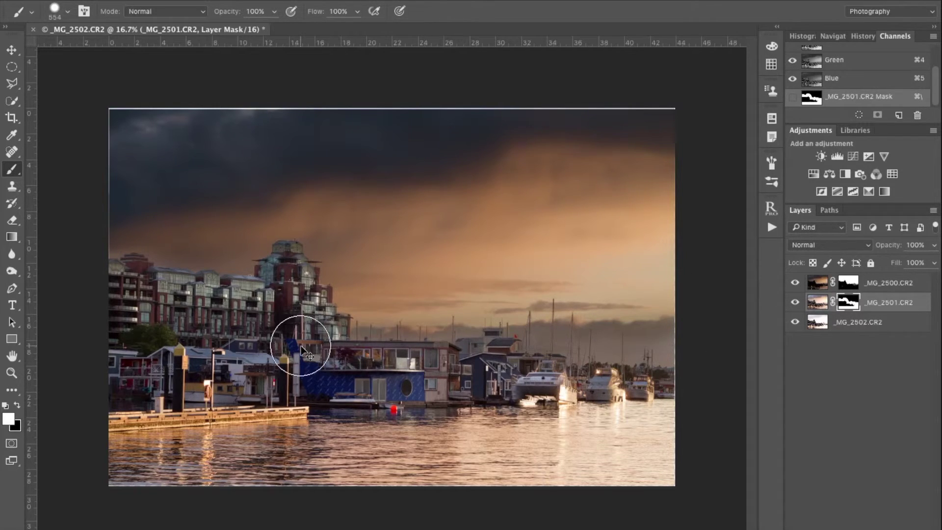
key("super+plus")
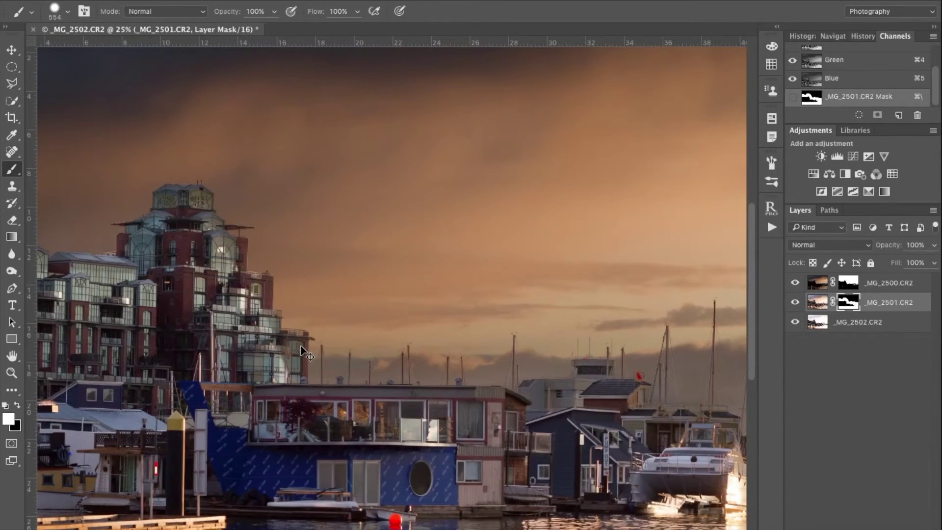
Step: Zoom to 50%, shrink the brush to 117 px, and paint black to restore the building's windows
key("super+plus")
key("super+plus")
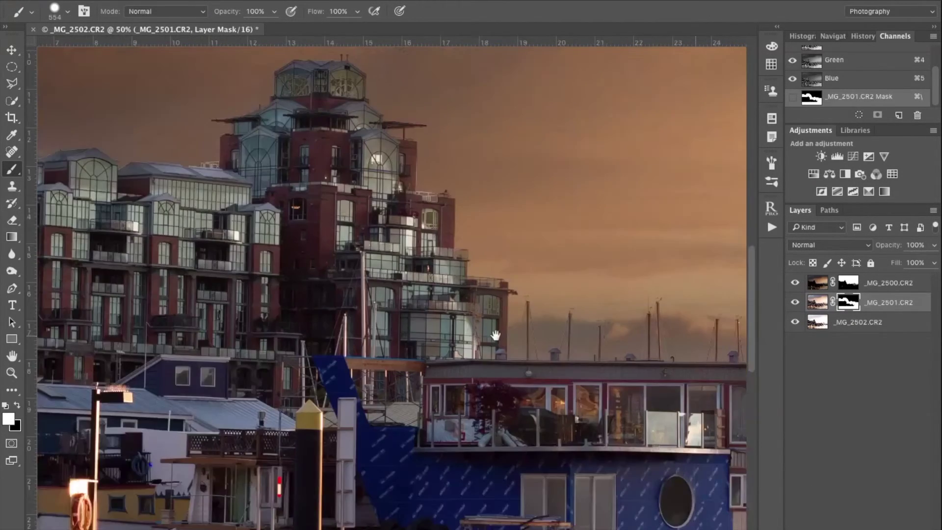
left_click_drag(495, 335, 485, 292)
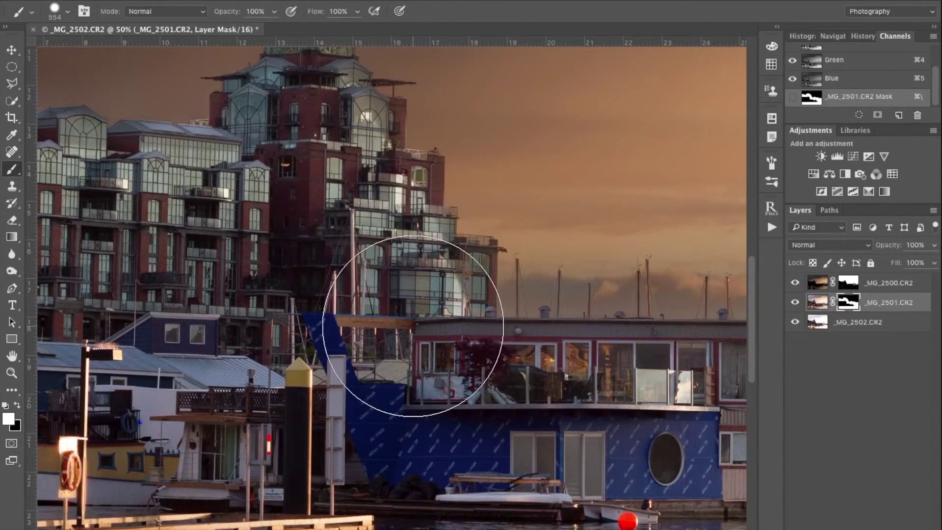
left_click_drag(413, 326, 346, 332)
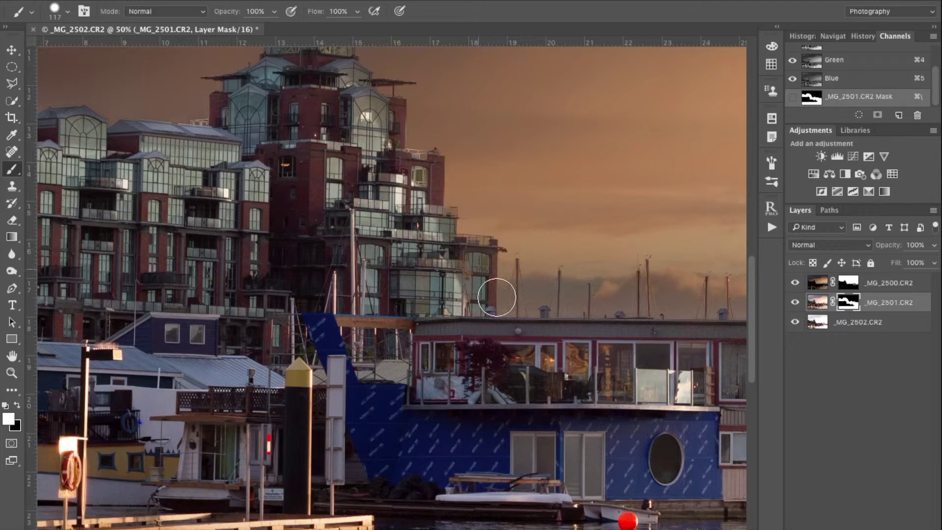
key("x")
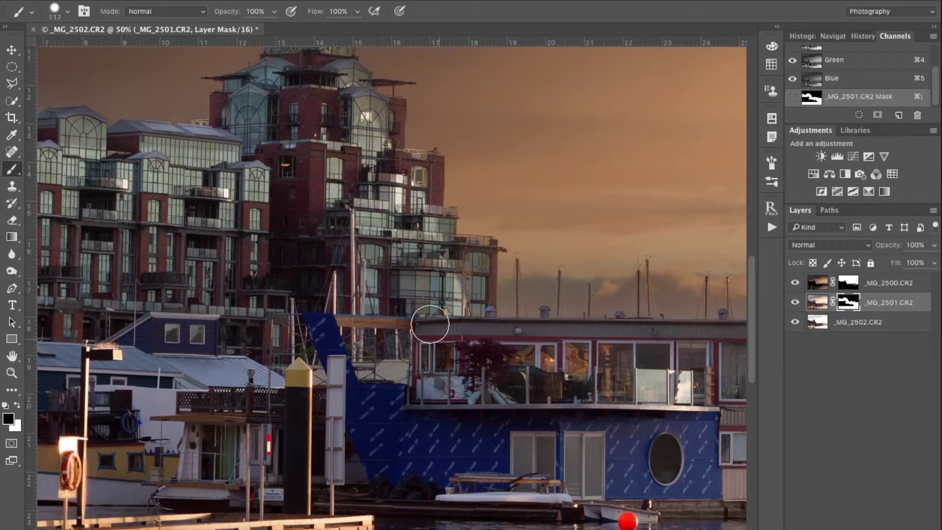
left_click_drag(430, 324, 458, 315)
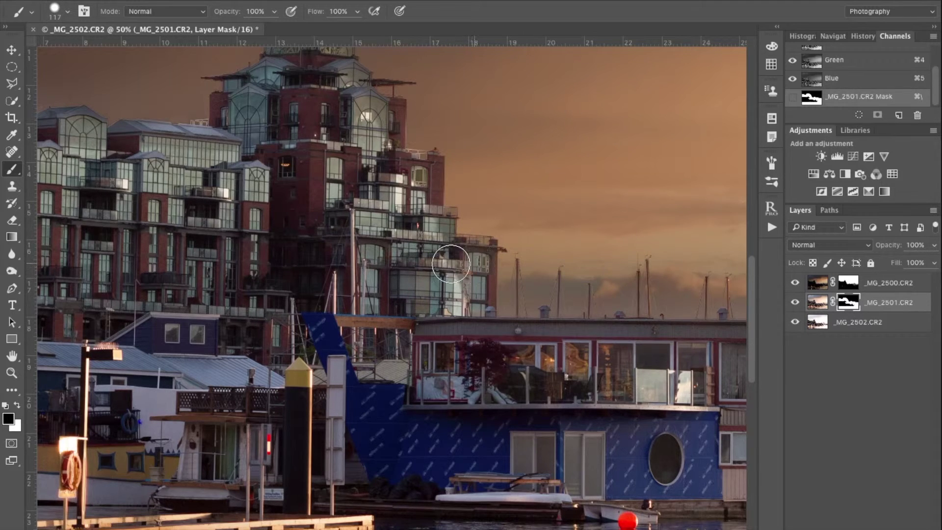
mouse_move(451, 263)
left_mouse_down()
mouse_move(421, 211)
mouse_move(417, 172)
mouse_move(427, 183)
left_mouse_up()
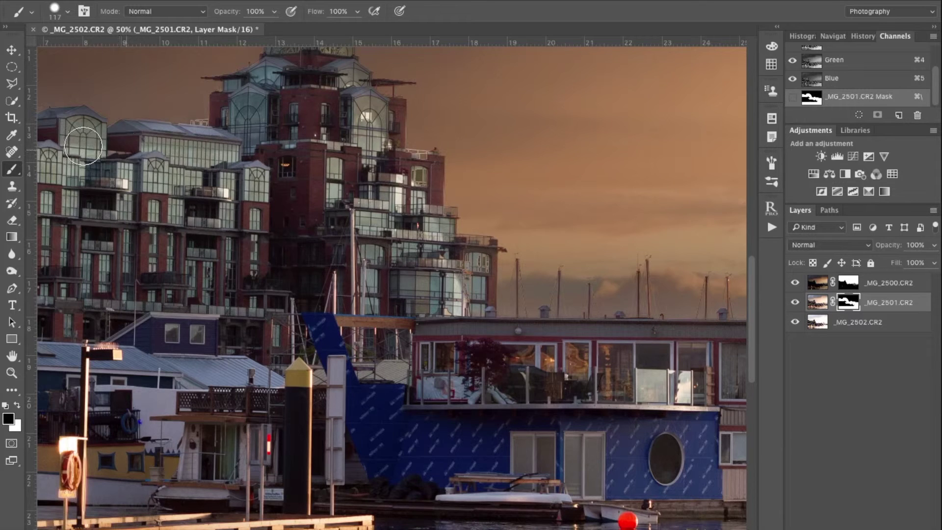
Step: Paint the mask over the tower dome and its right-side windows in black
left_click(303, 218)
left_click_drag(302, 219, 282, 322)
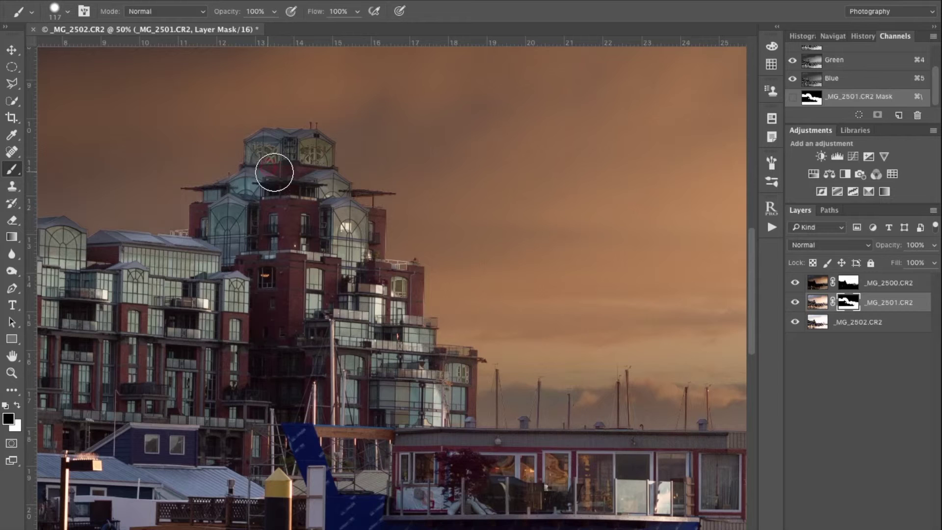
mouse_move(274, 173)
left_mouse_down()
mouse_move(309, 153)
mouse_move(219, 228)
mouse_move(309, 154)
mouse_move(236, 154)
mouse_move(299, 160)
mouse_move(311, 147)
mouse_move(267, 146)
mouse_move(356, 143)
left_mouse_up()
key("x")
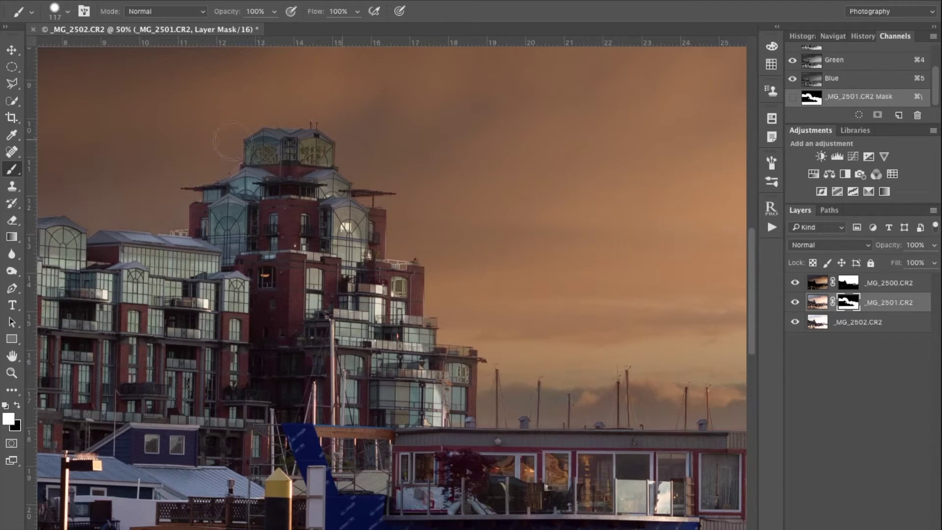
key("x")
mouse_move(309, 164)
left_mouse_down()
mouse_move(313, 154)
mouse_move(265, 161)
left_mouse_up()
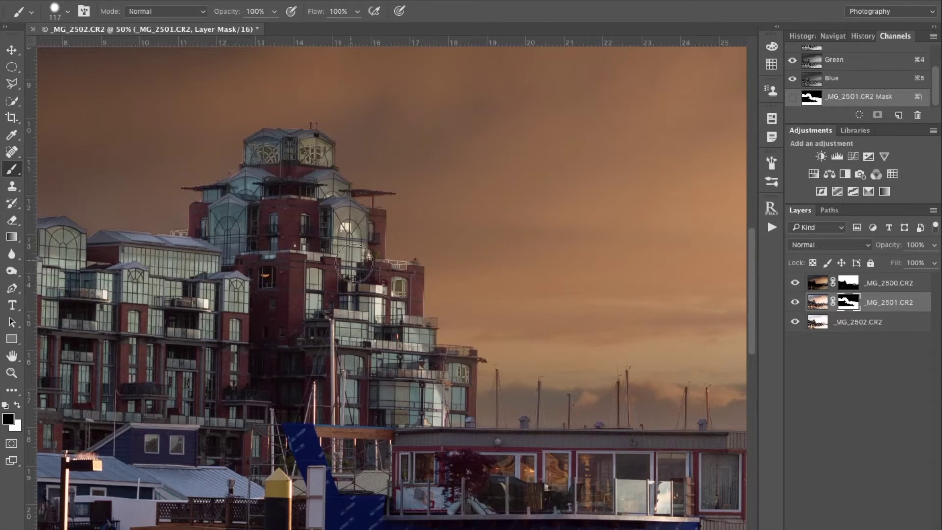
mouse_move(354, 264)
left_mouse_down()
mouse_move(361, 228)
mouse_move(357, 278)
mouse_move(391, 318)
mouse_move(343, 264)
mouse_move(329, 227)
mouse_move(294, 259)
left_mouse_up()
scroll(294, 258, "left", 10)
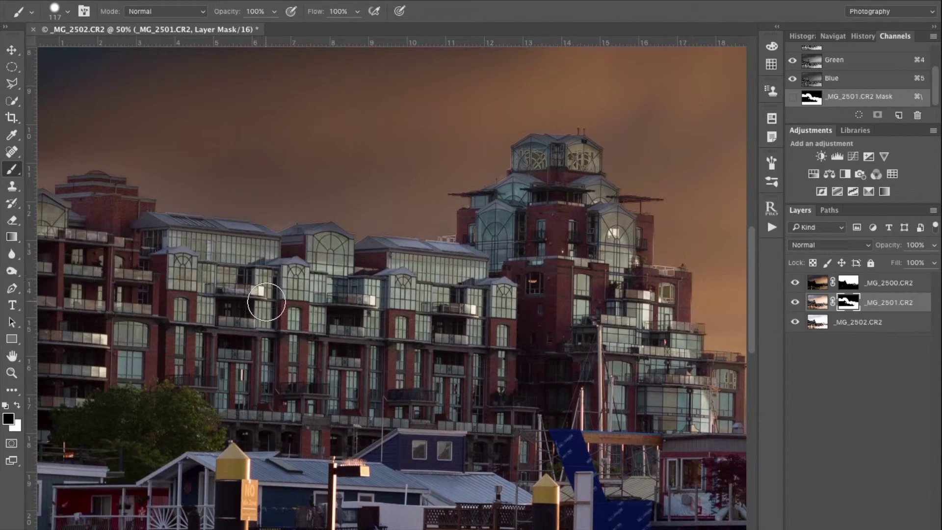
scroll(266, 301, "down", 5)
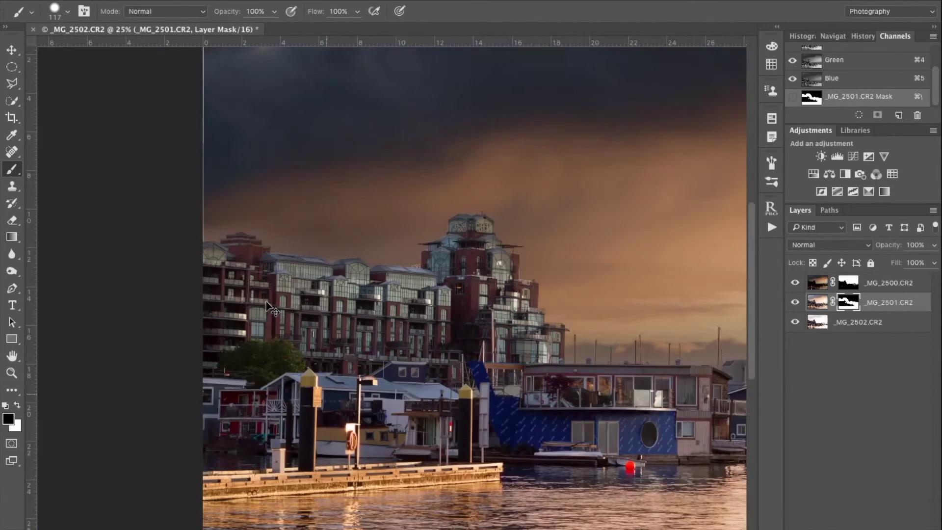
scroll(266, 301, "down", 1)
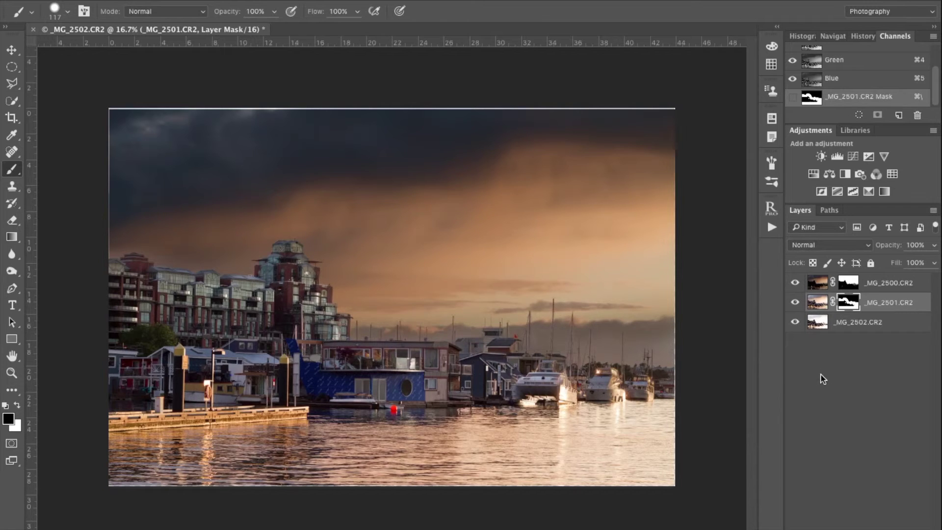
left_click(815, 287)
key("x")
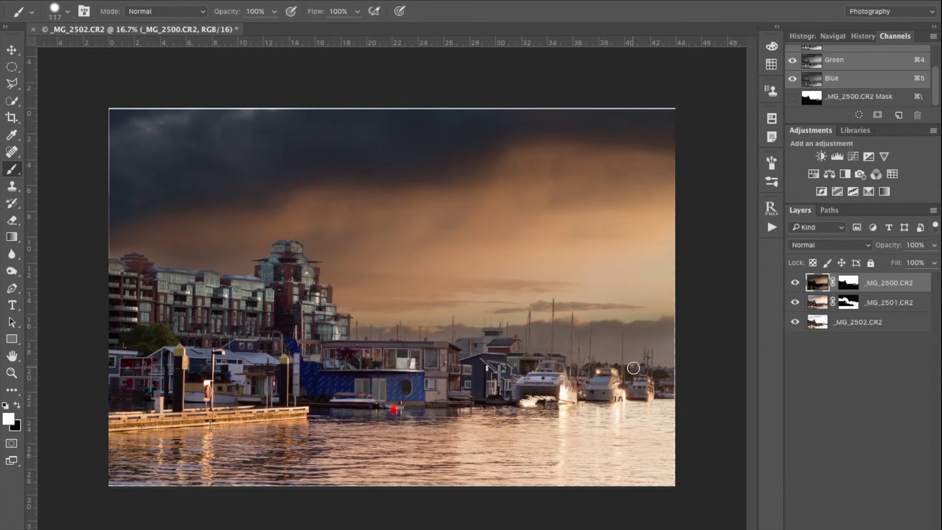
left_click(817, 325)
left_click(817, 309)
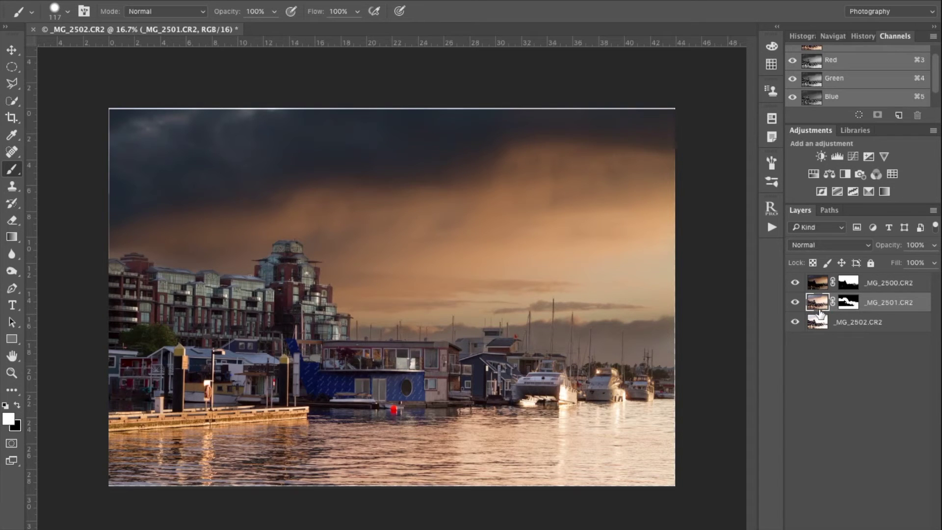
left_click(848, 300)
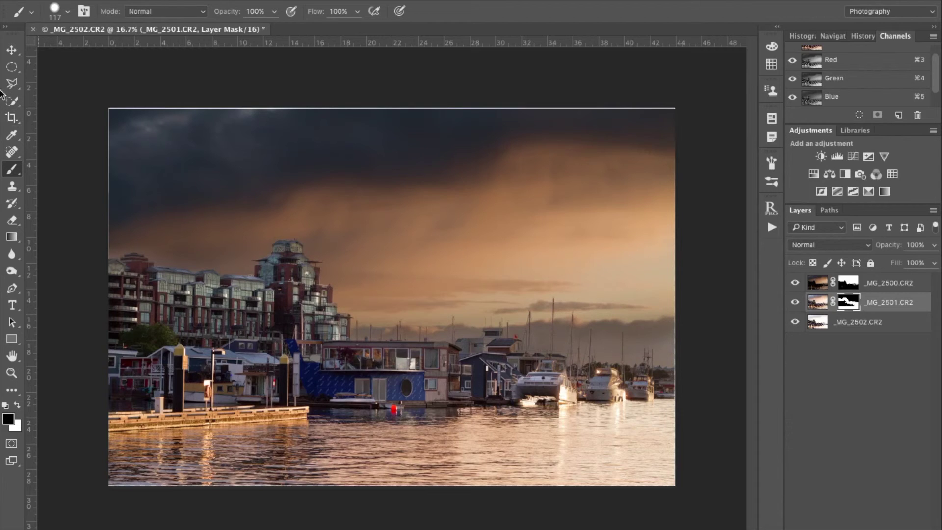
Step: Crop the harbour composite to about 43.17 × 28.80 cm, trimming thin strips from the top-left and bottom-right edges
left_click(11, 118)
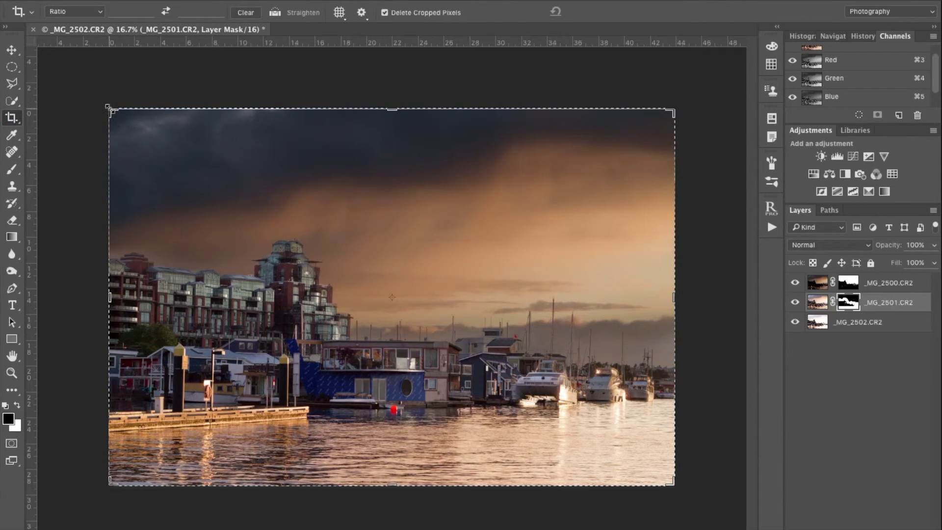
left_click_drag(108, 106, 114, 112)
left_click_drag(668, 479, 403, 338)
key("super+z")
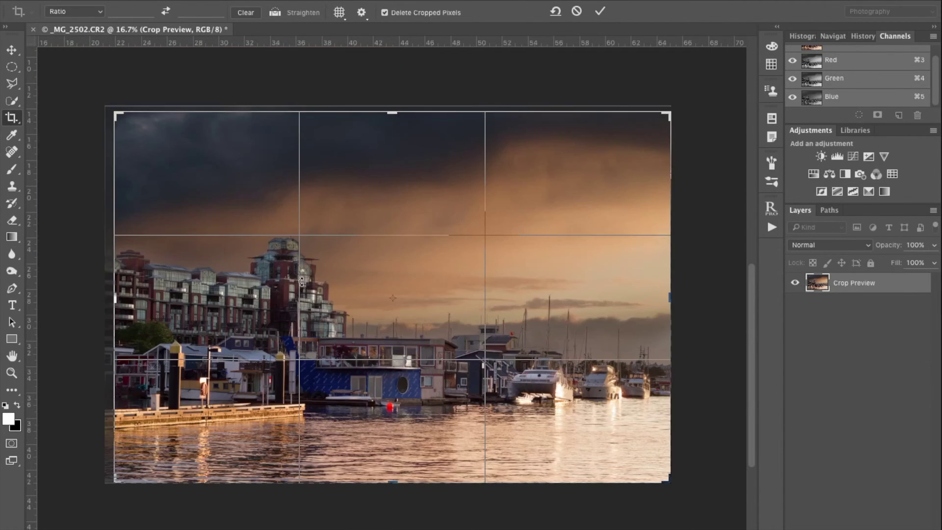
left_click_drag(665, 479, 663, 476)
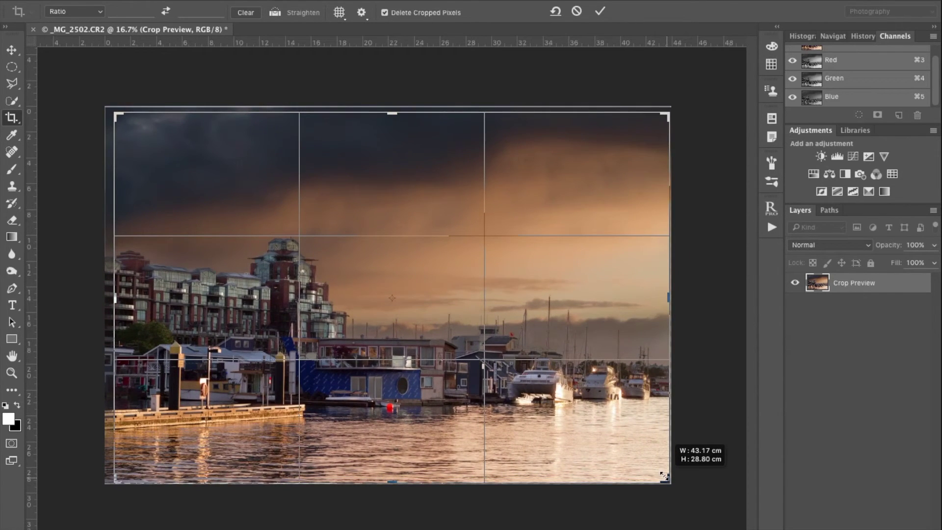
left_click(600, 11)
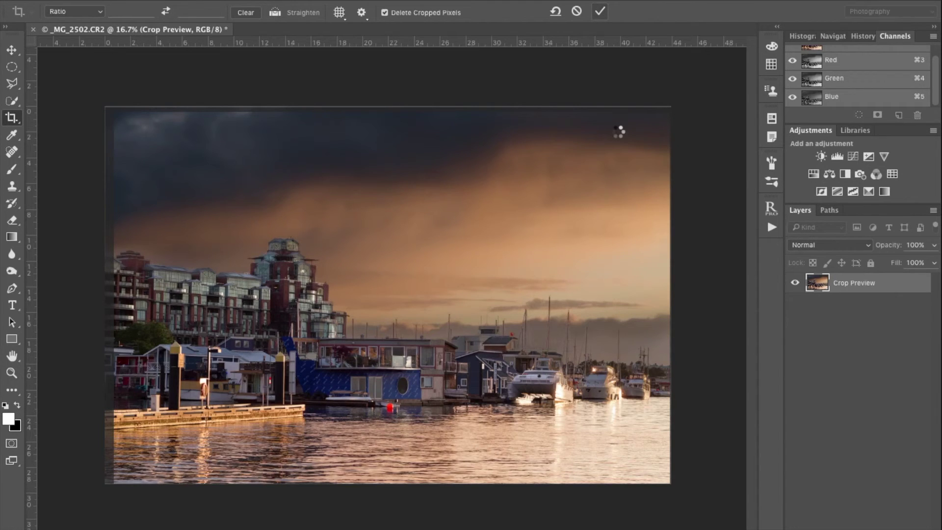